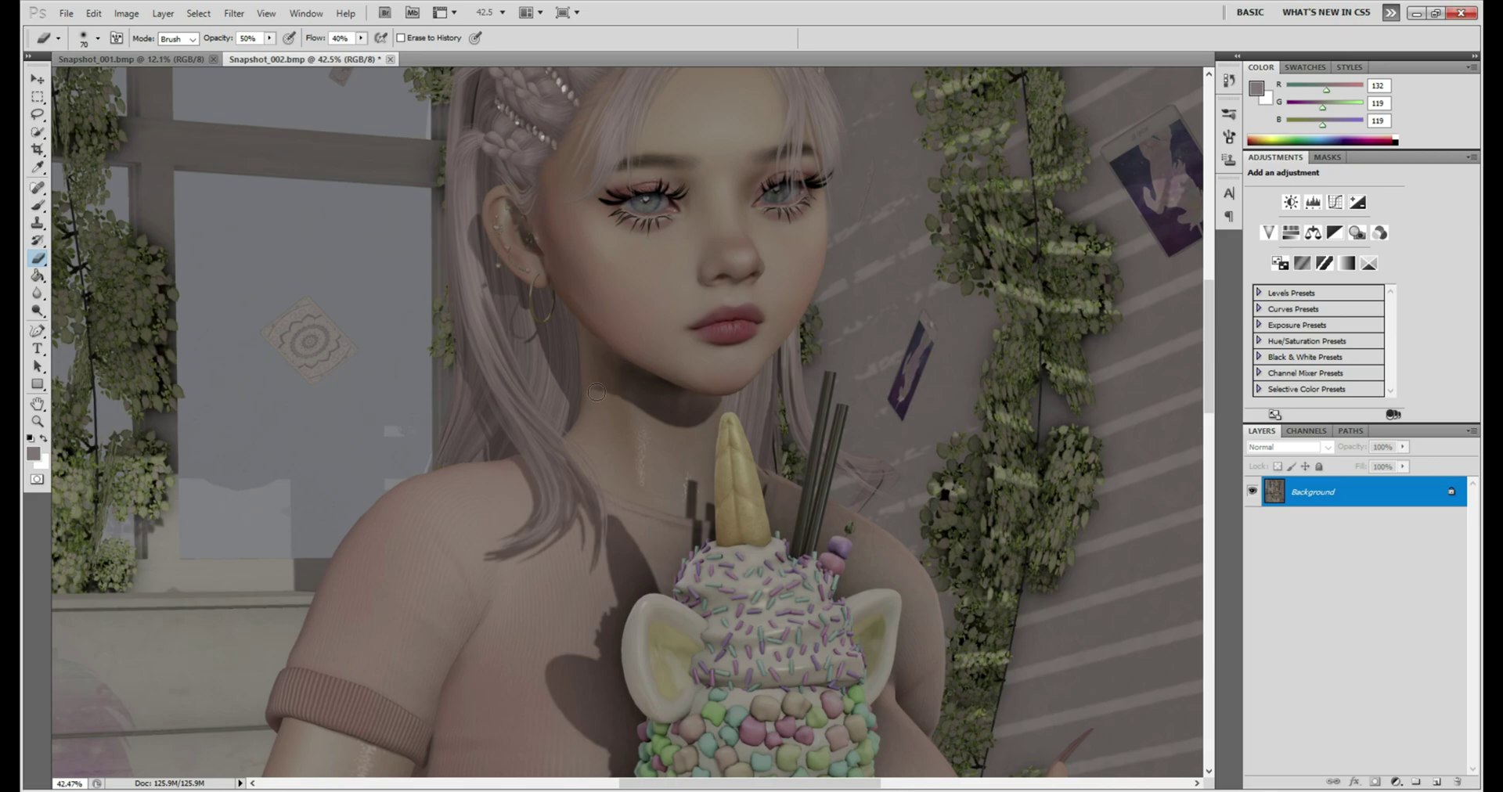
Open the Liquify filter on the Snapshot_002 portrait.
scroll(596, 396, "up", 5)
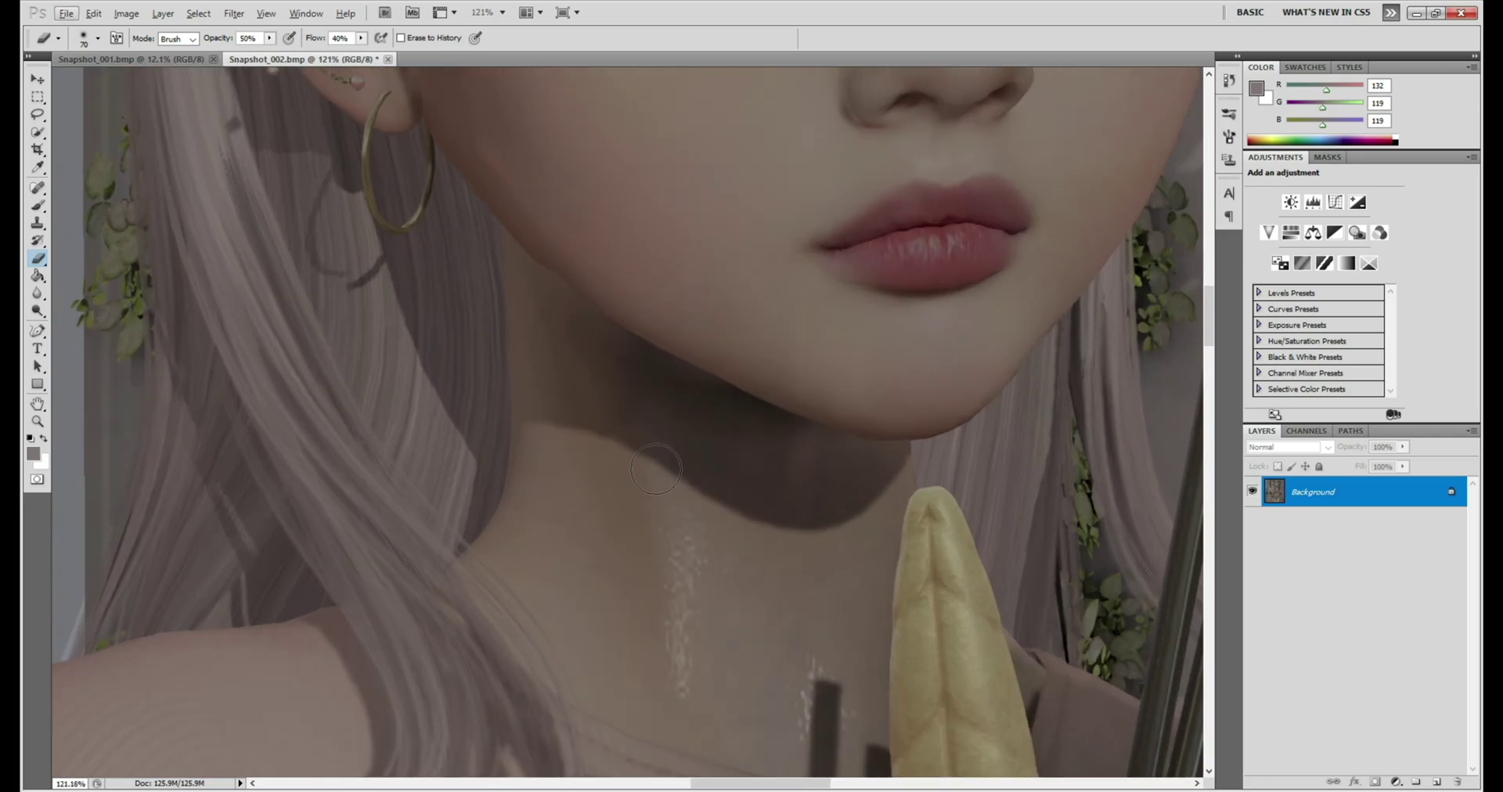
scroll(656, 470, "down", 5)
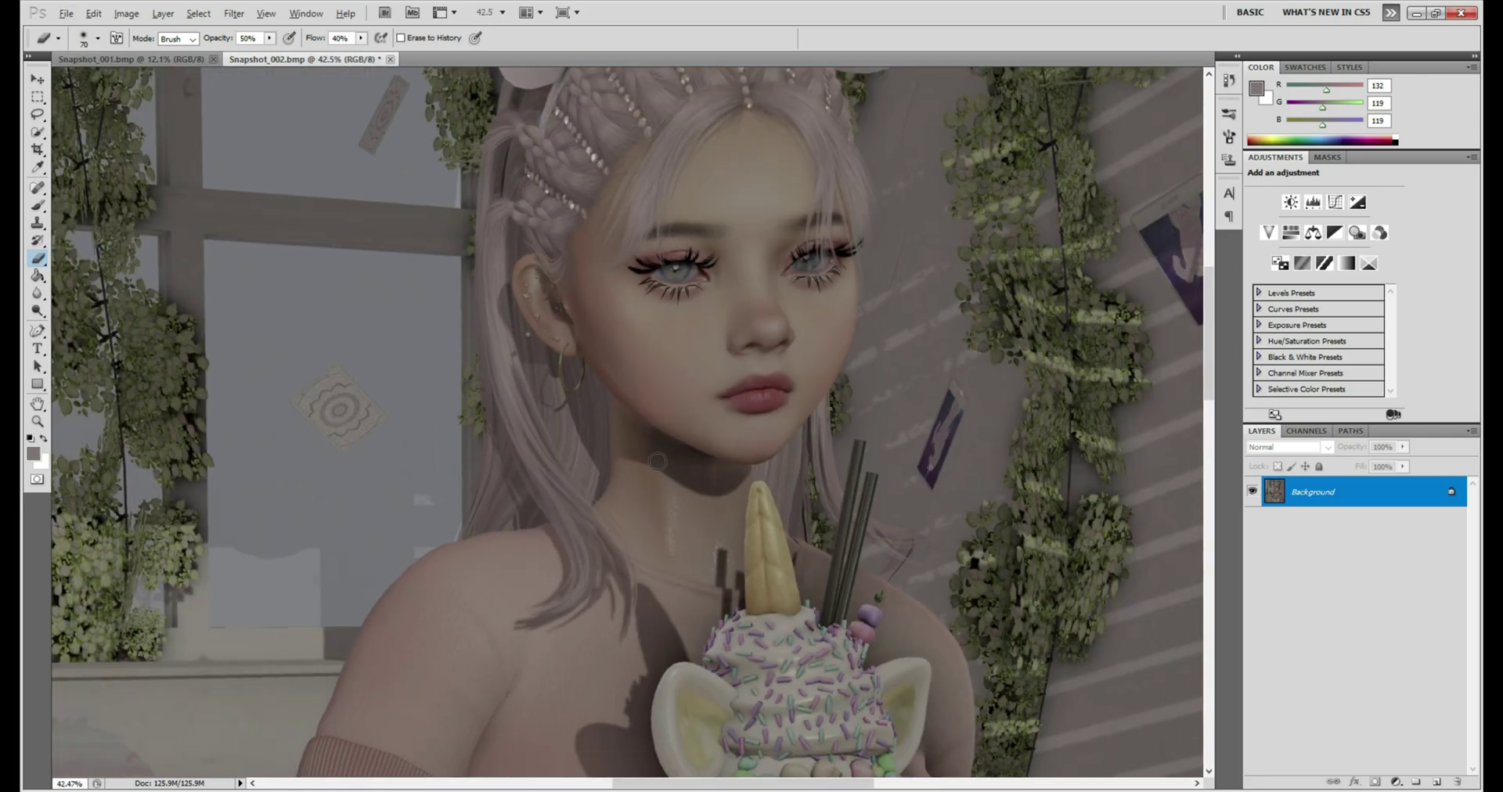
scroll(657, 461, "up", 2)
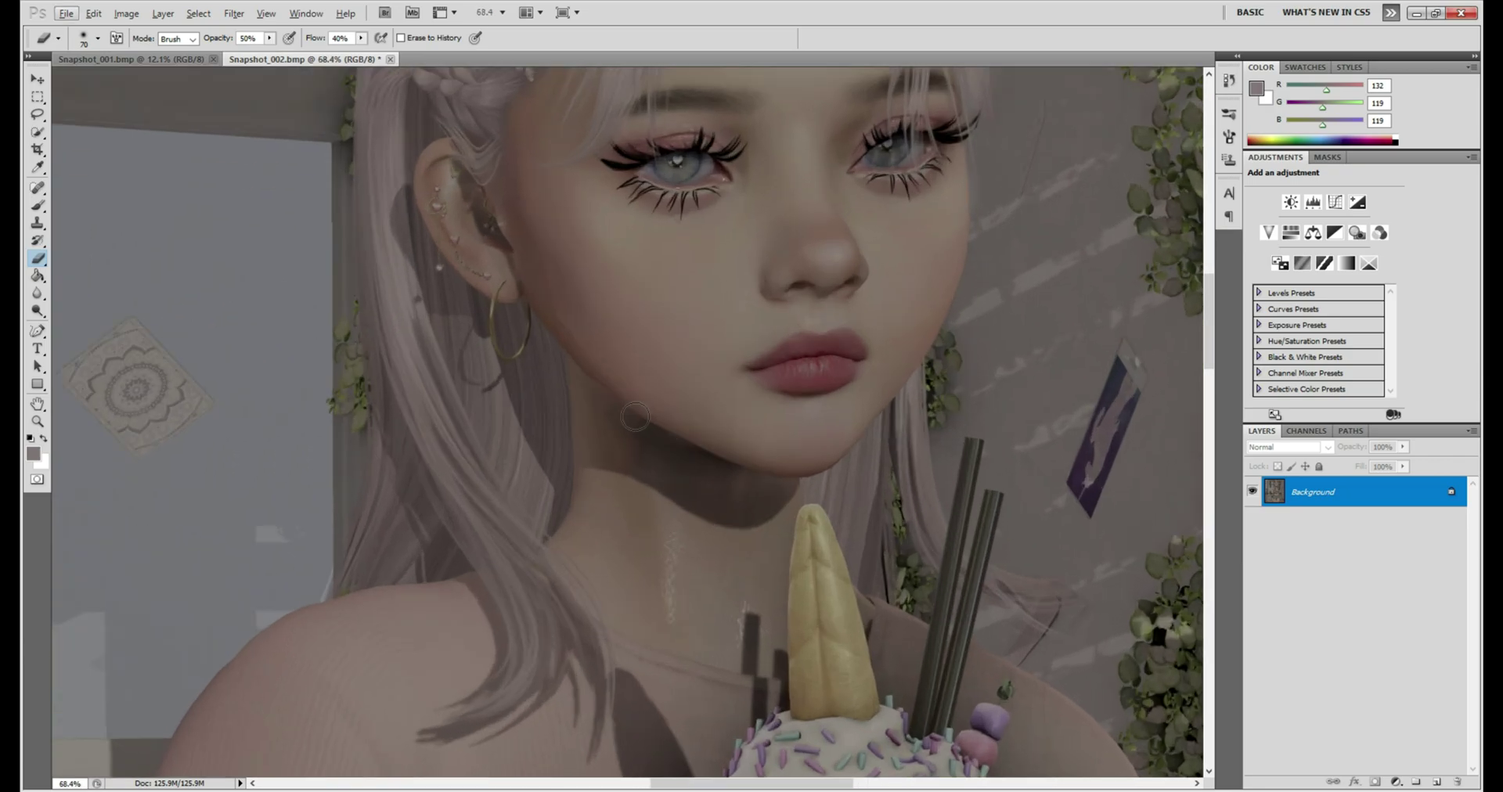
scroll(638, 439, "up", 1)
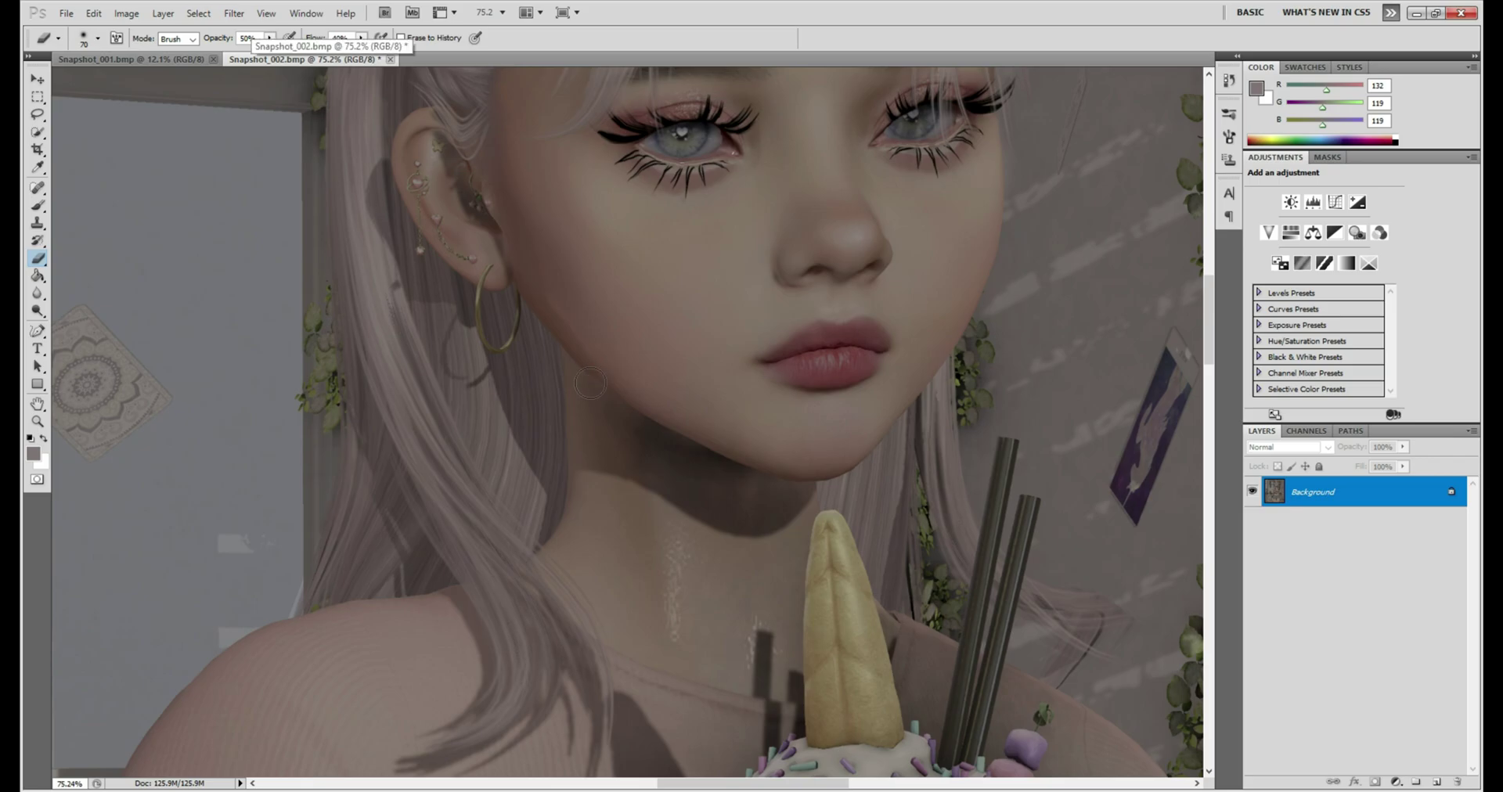
scroll(563, 343, "up", 3)
scroll(612, 404, "down", 1)
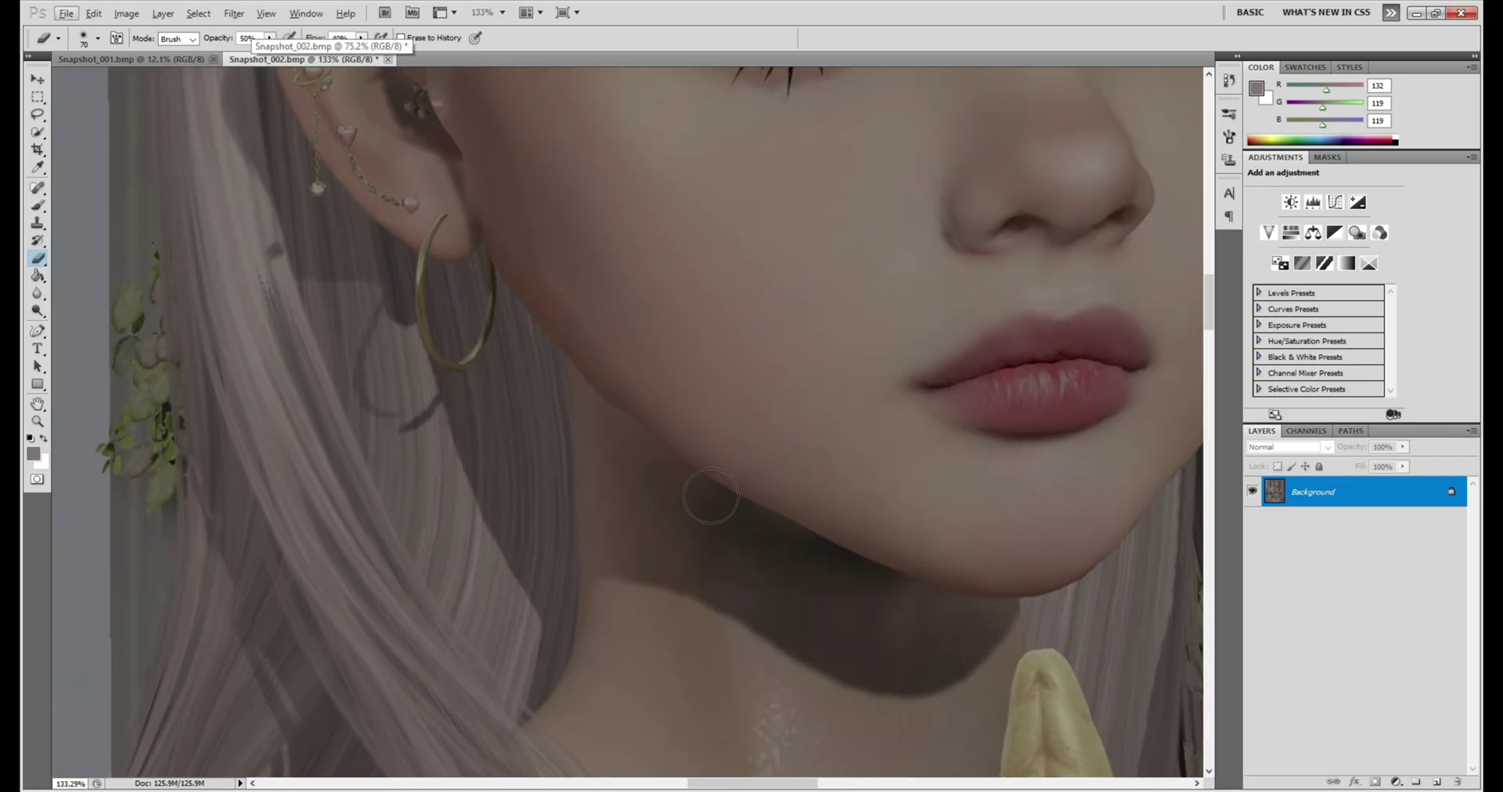
scroll(844, 470, "down", 1)
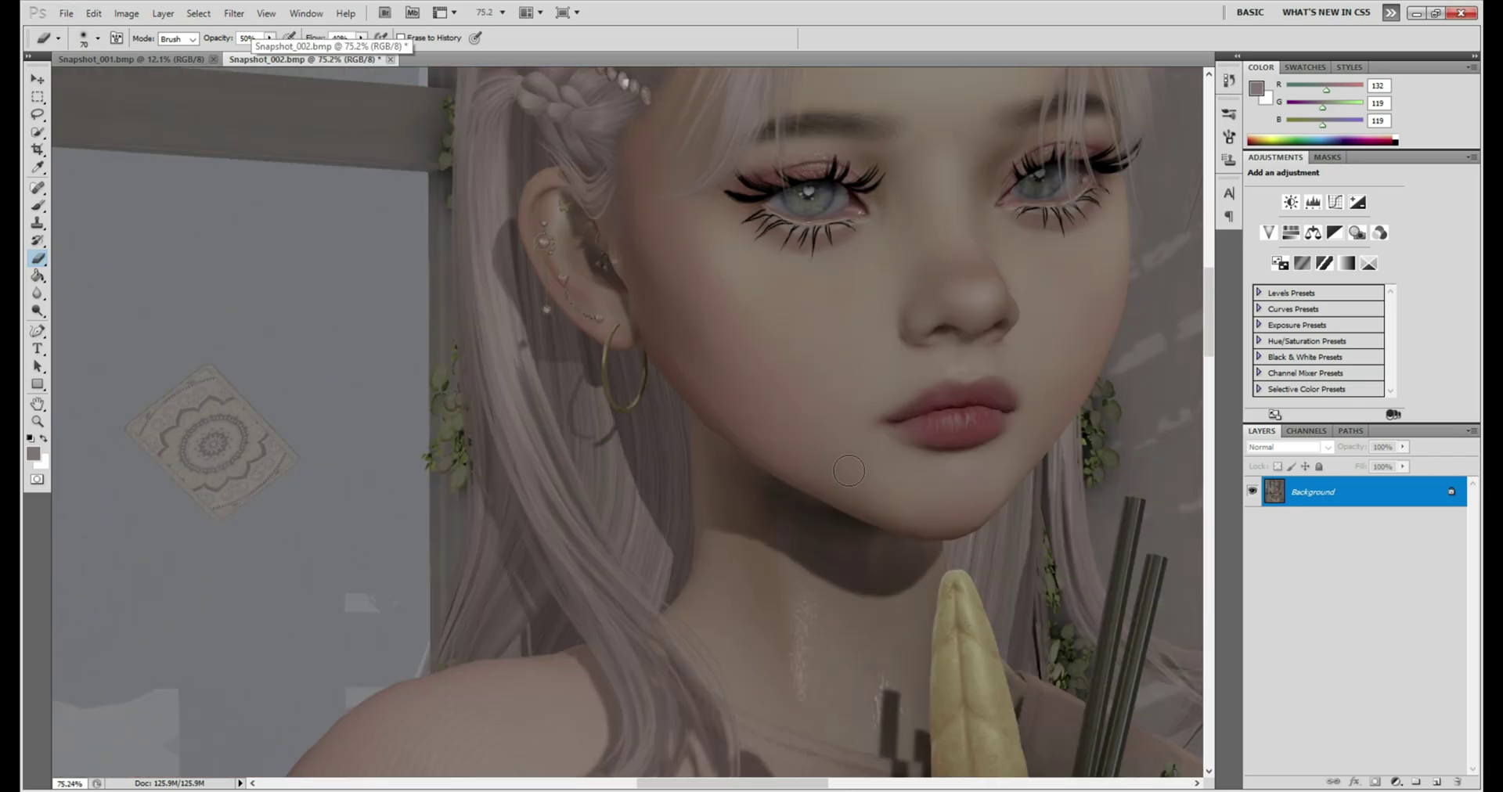
left_click(202, 14)
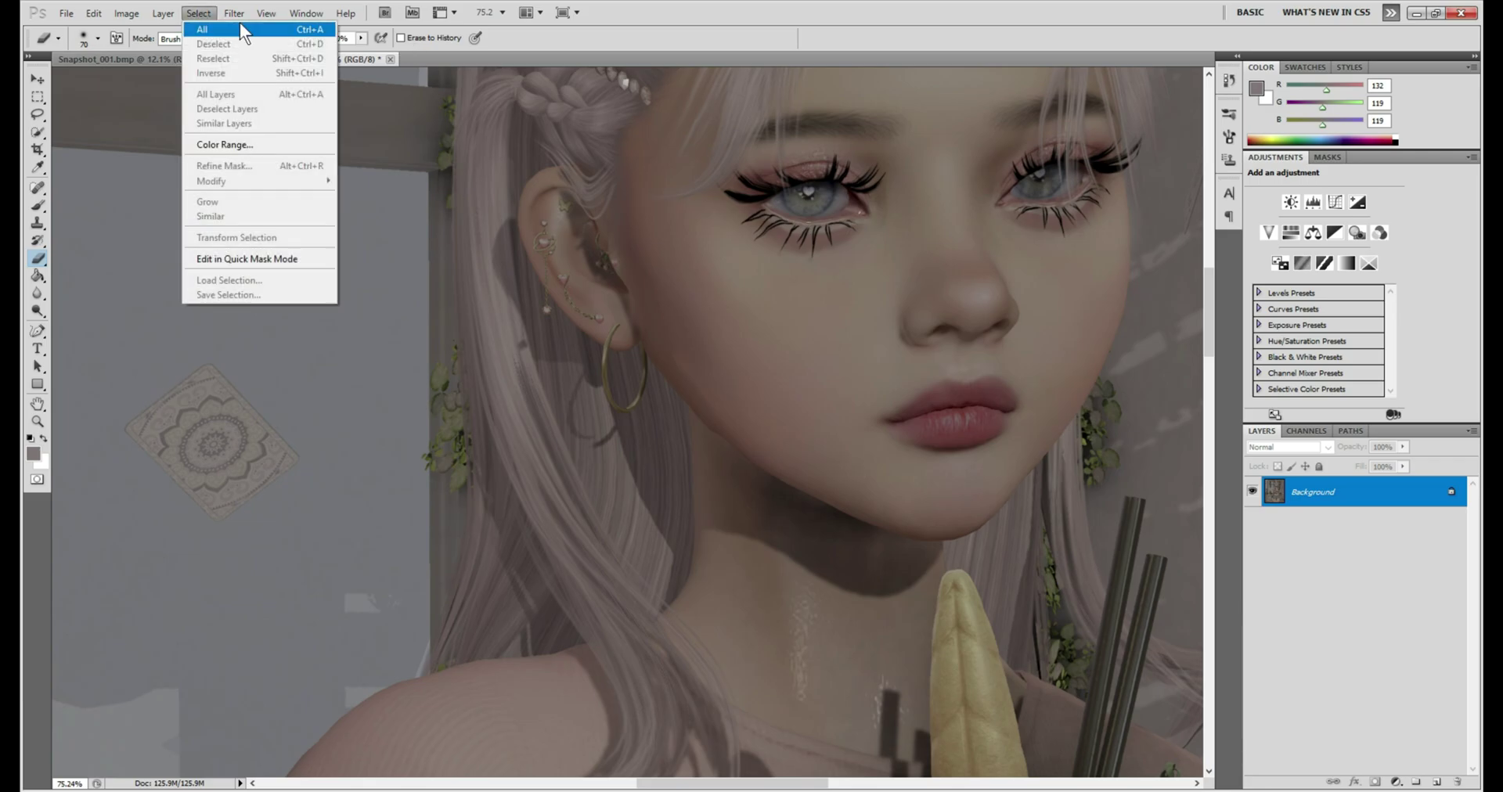
left_click(233, 14)
left_click(269, 102)
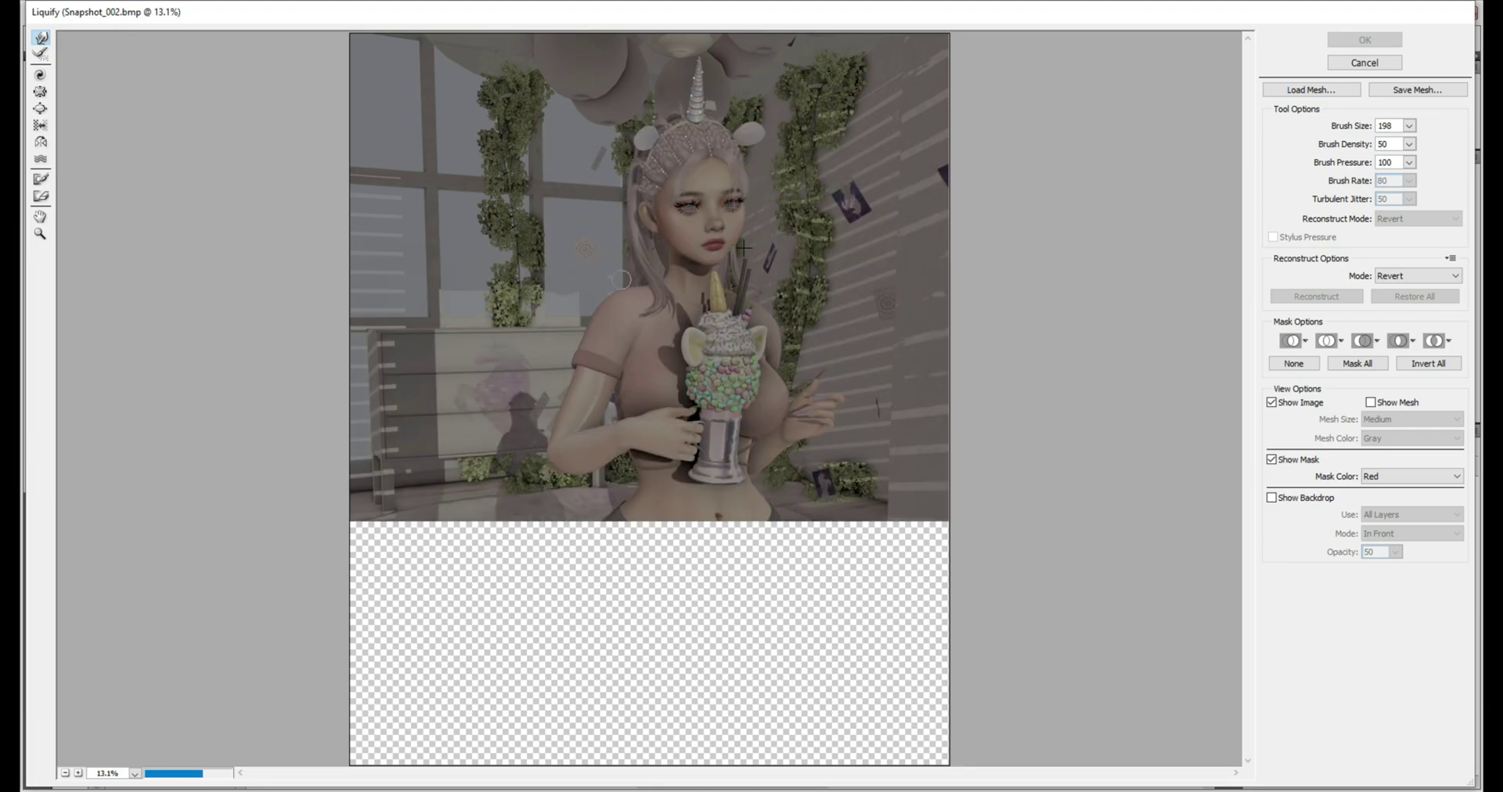
Zoom the Liquify preview to 93.3% on the jaw and shrink the brush to 156.
scroll(634, 225, "up", 1, "alt")
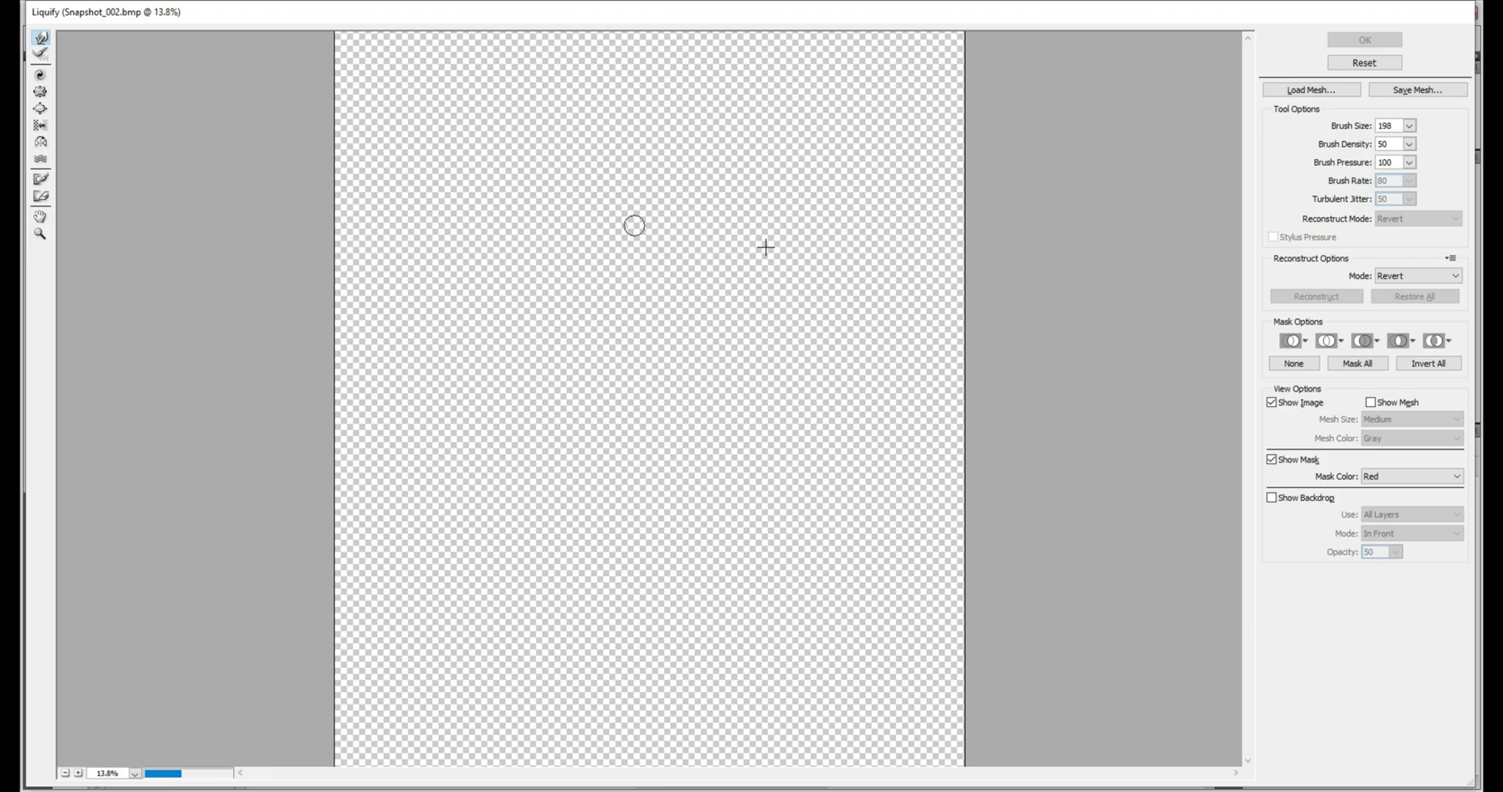
scroll(766, 248, "up", 1, "alt")
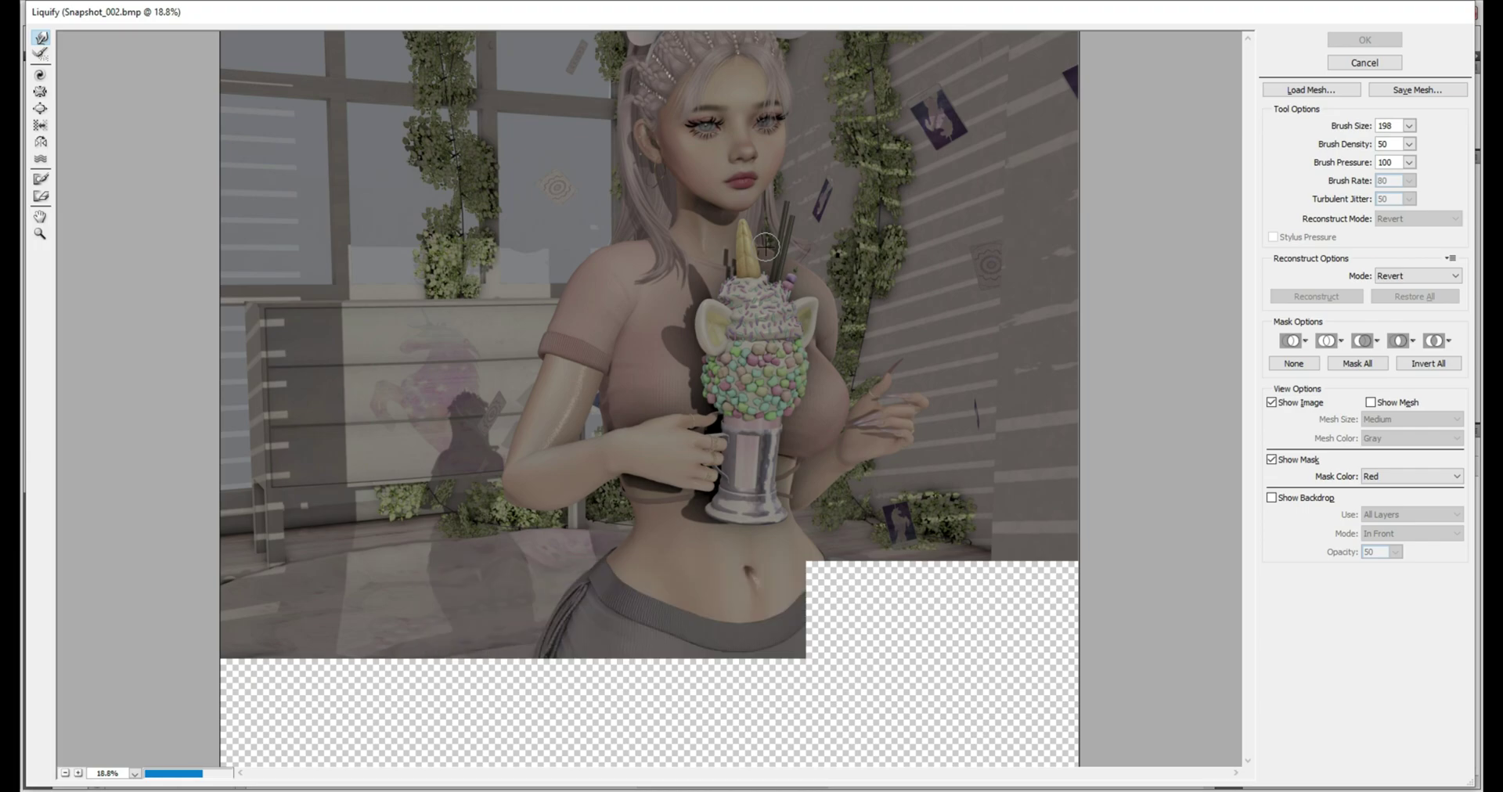
scroll(766, 247, "up", 1, "alt")
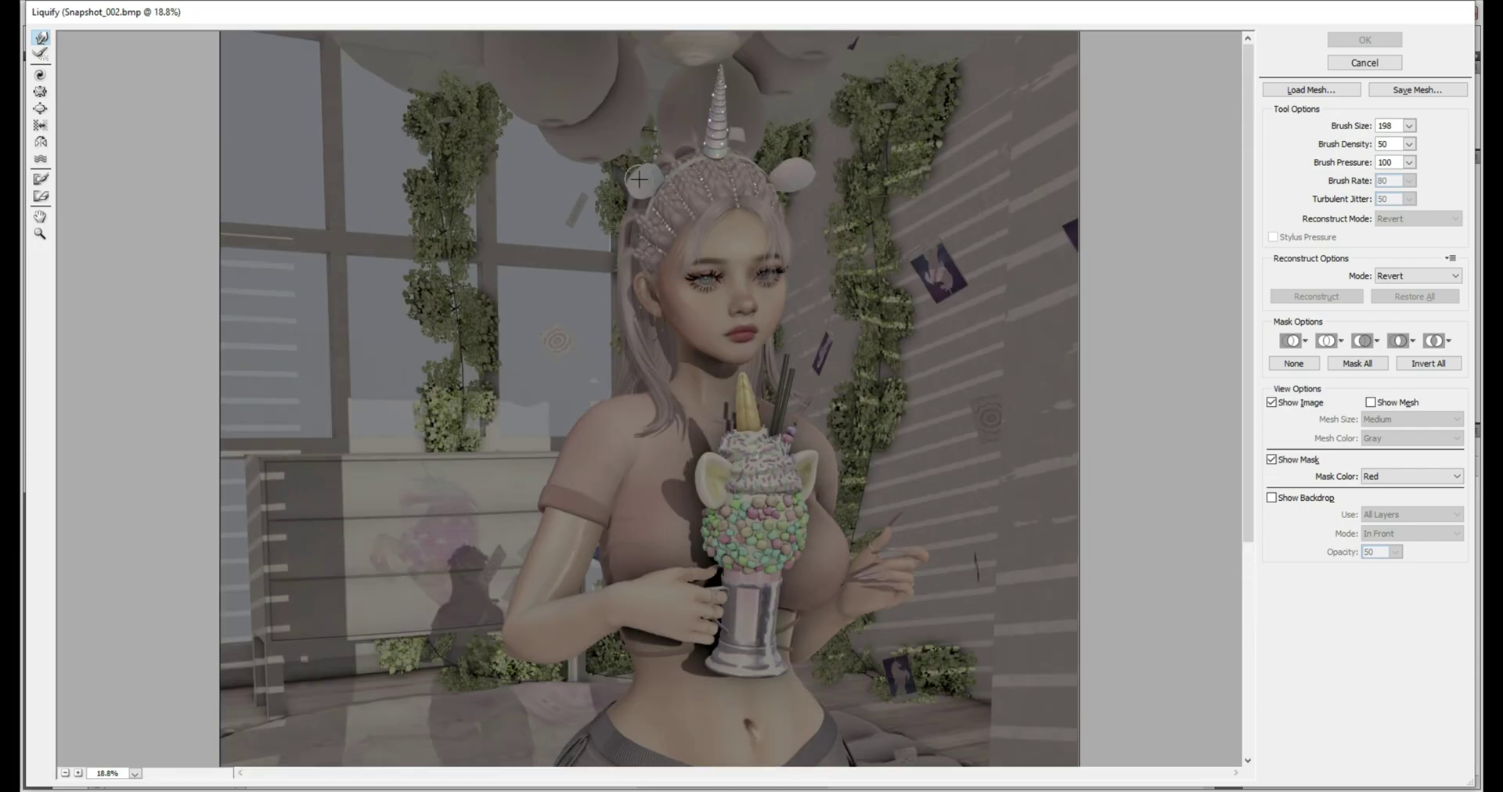
scroll(643, 296, "up", 1, "alt")
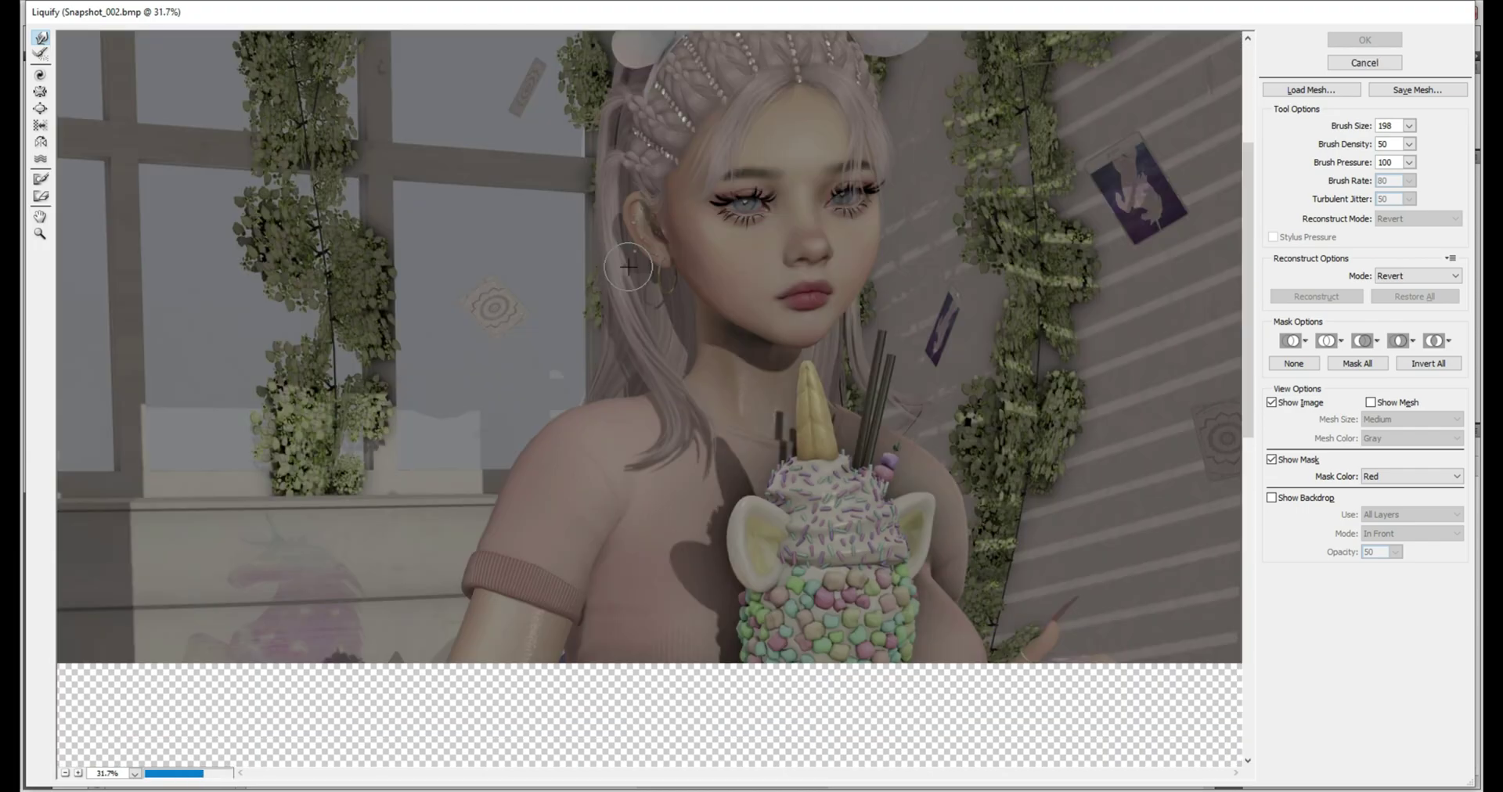
scroll(669, 293, "up", 1, "alt")
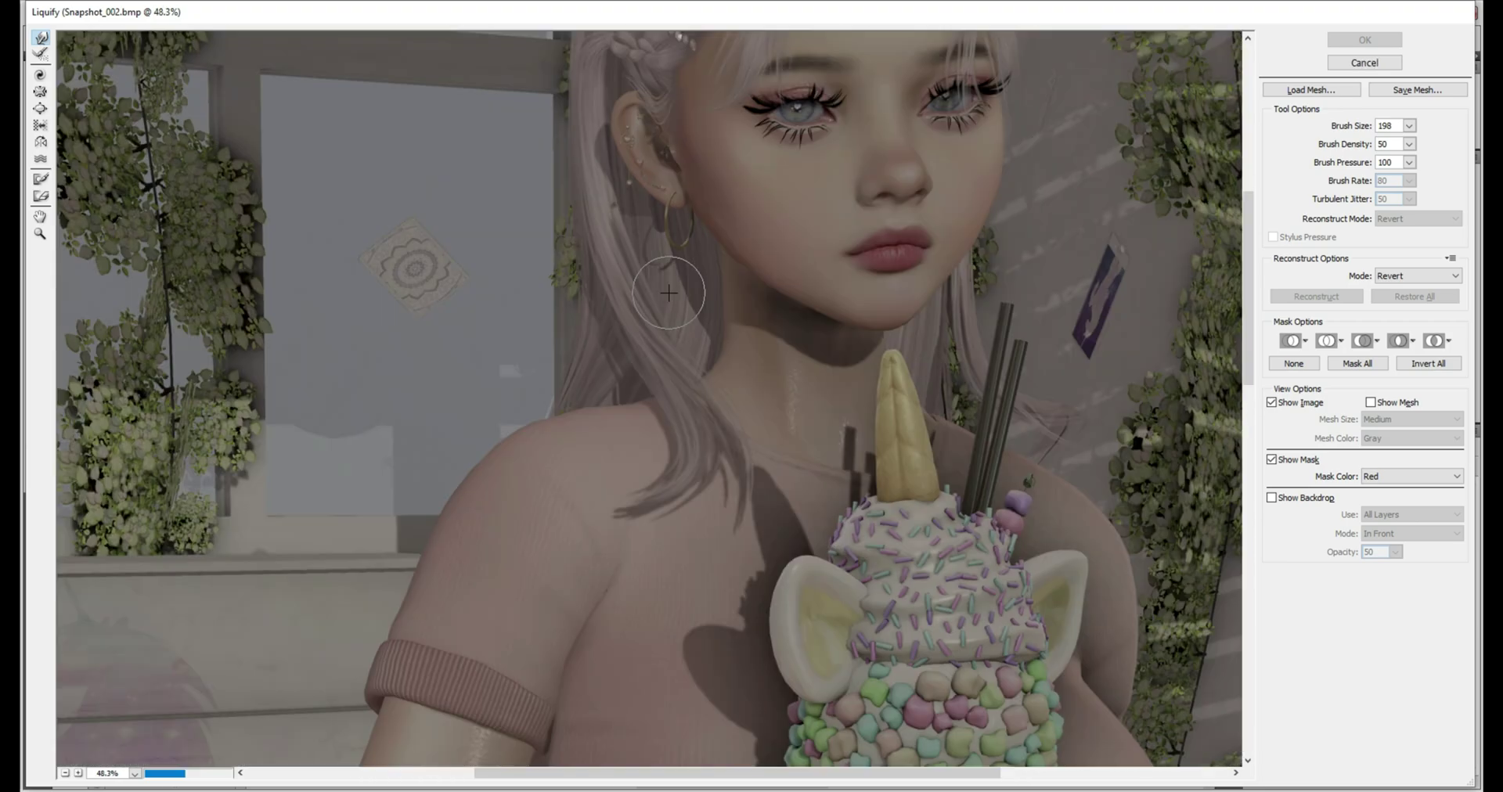
scroll(783, 336, "up", 1, "alt")
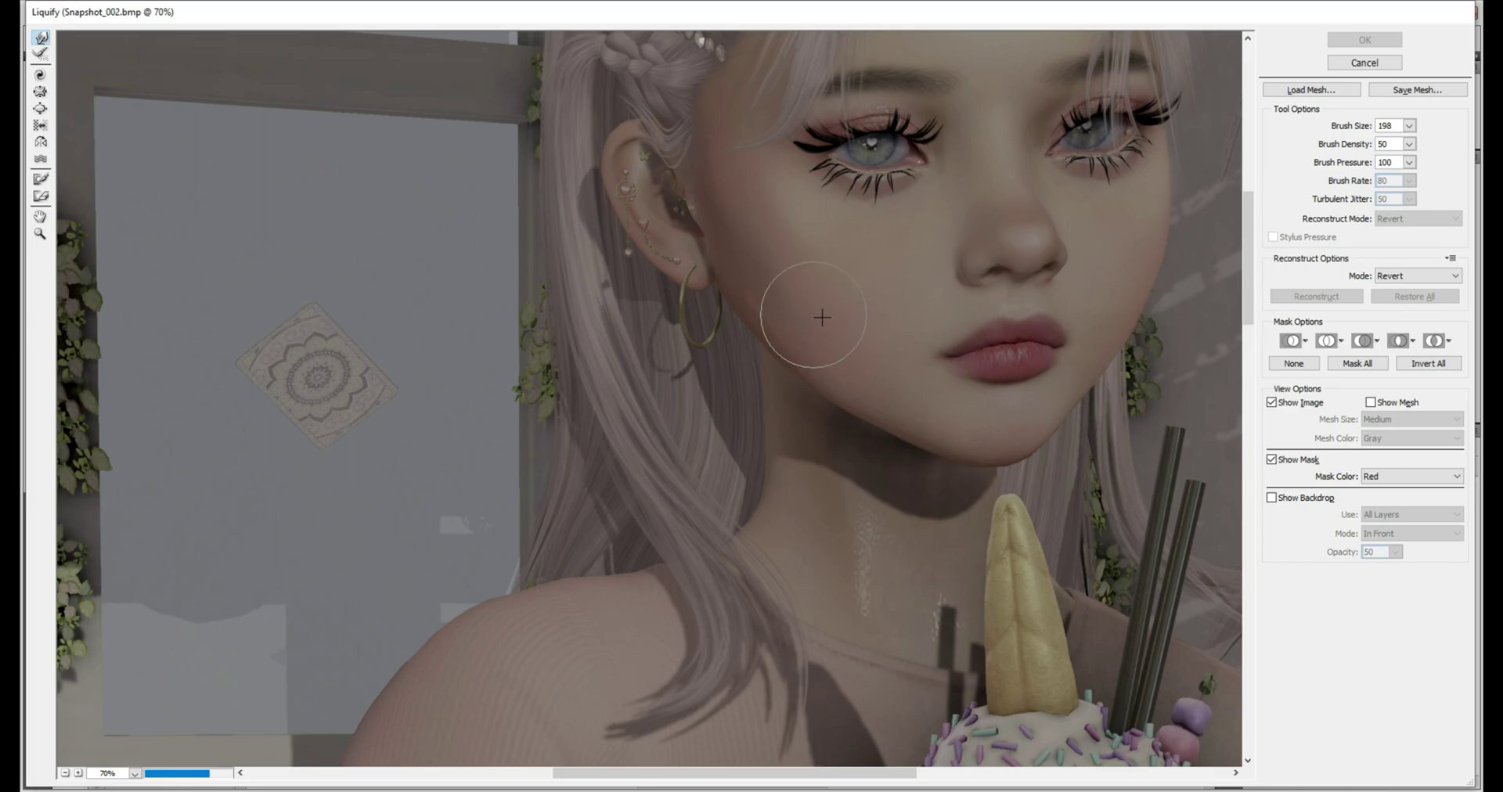
scroll(852, 323, "up", 1, "alt")
scroll(845, 327, "up", 1, "alt")
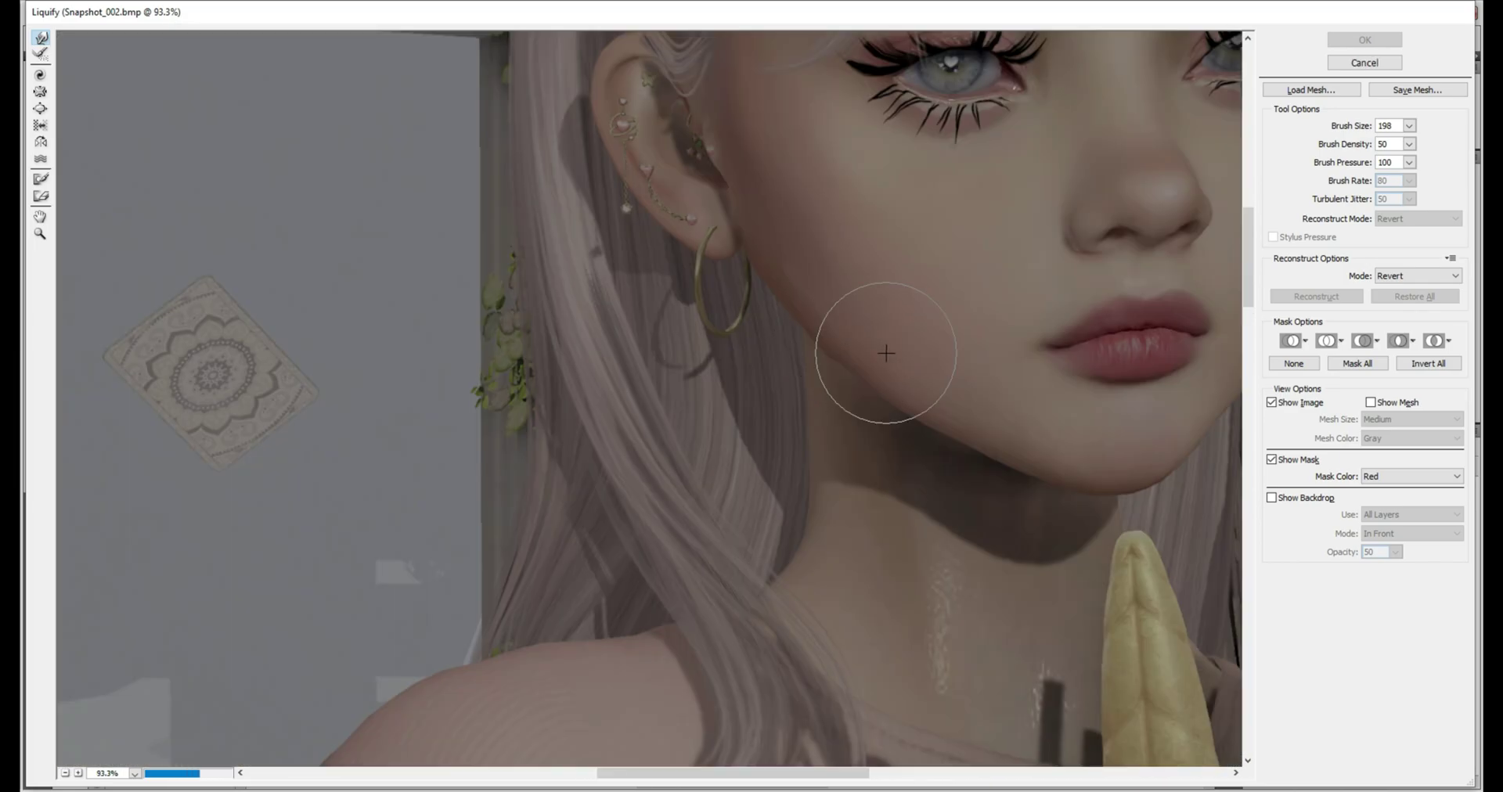
key("bracketleft")
key("bracketleft")
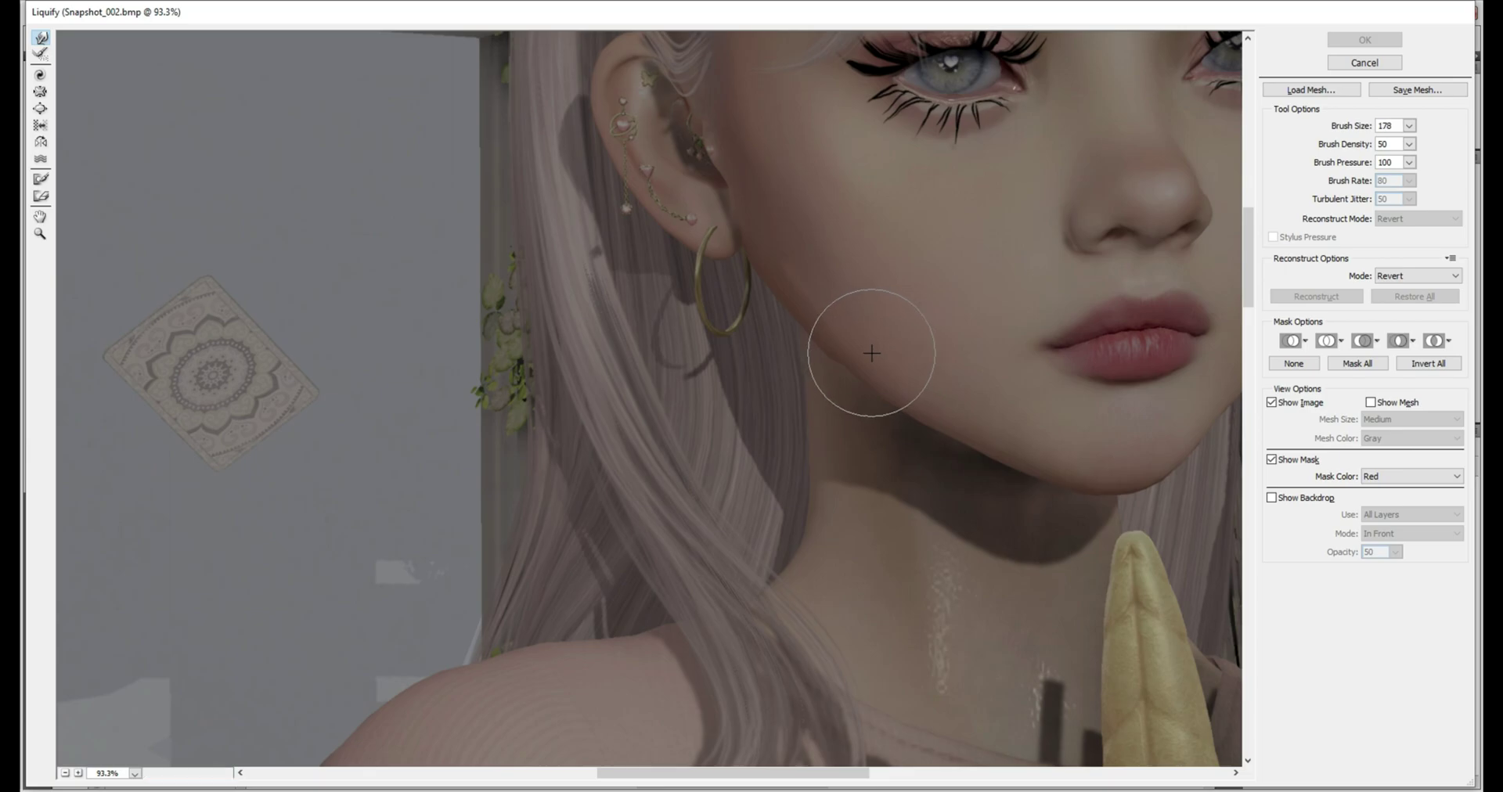
key("bracketleft")
key("bracketleft")
key("bracketleft")
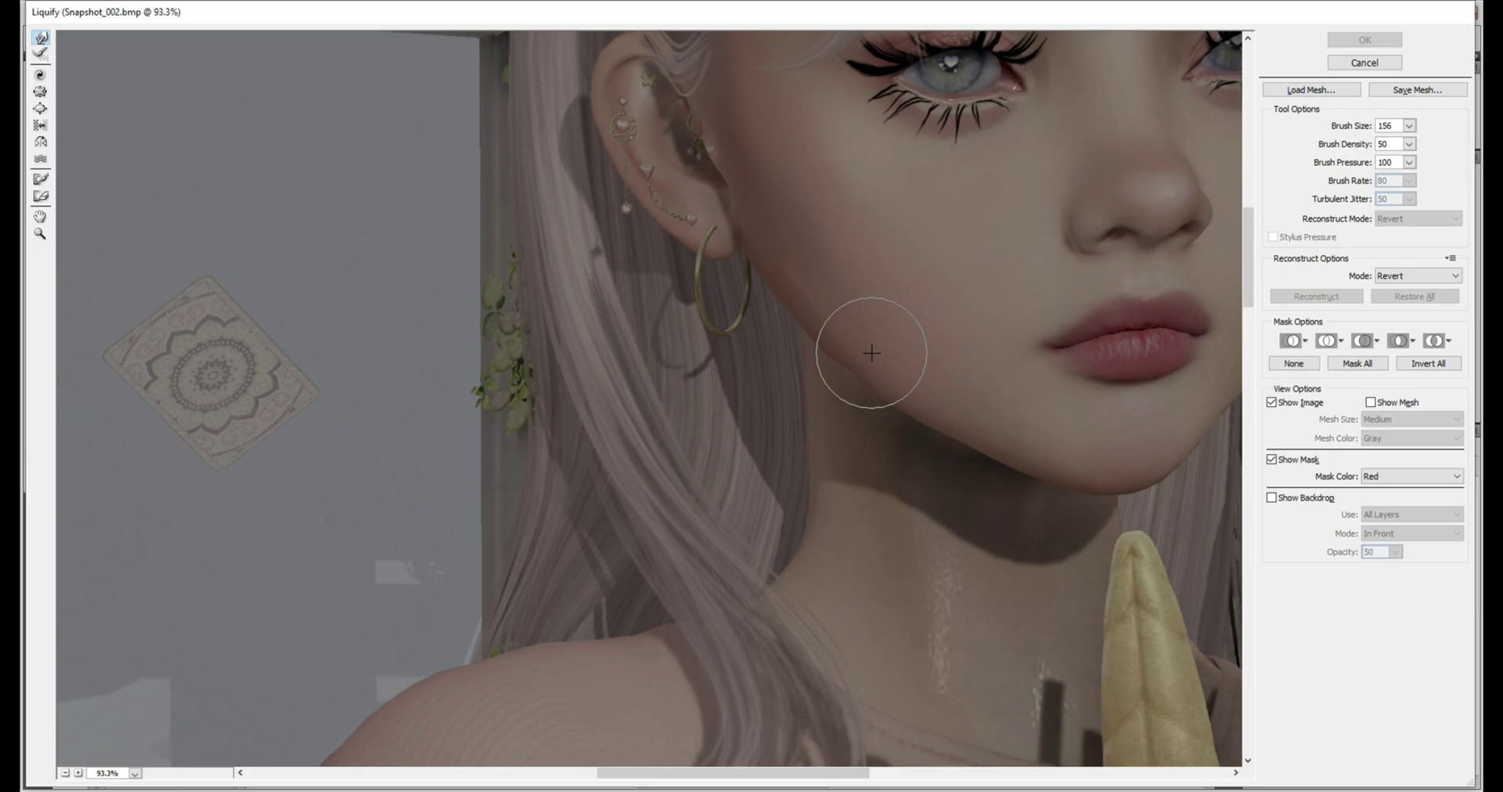
Reduce the Liquify brush size to 58.
scroll(871, 353, "up", 3)
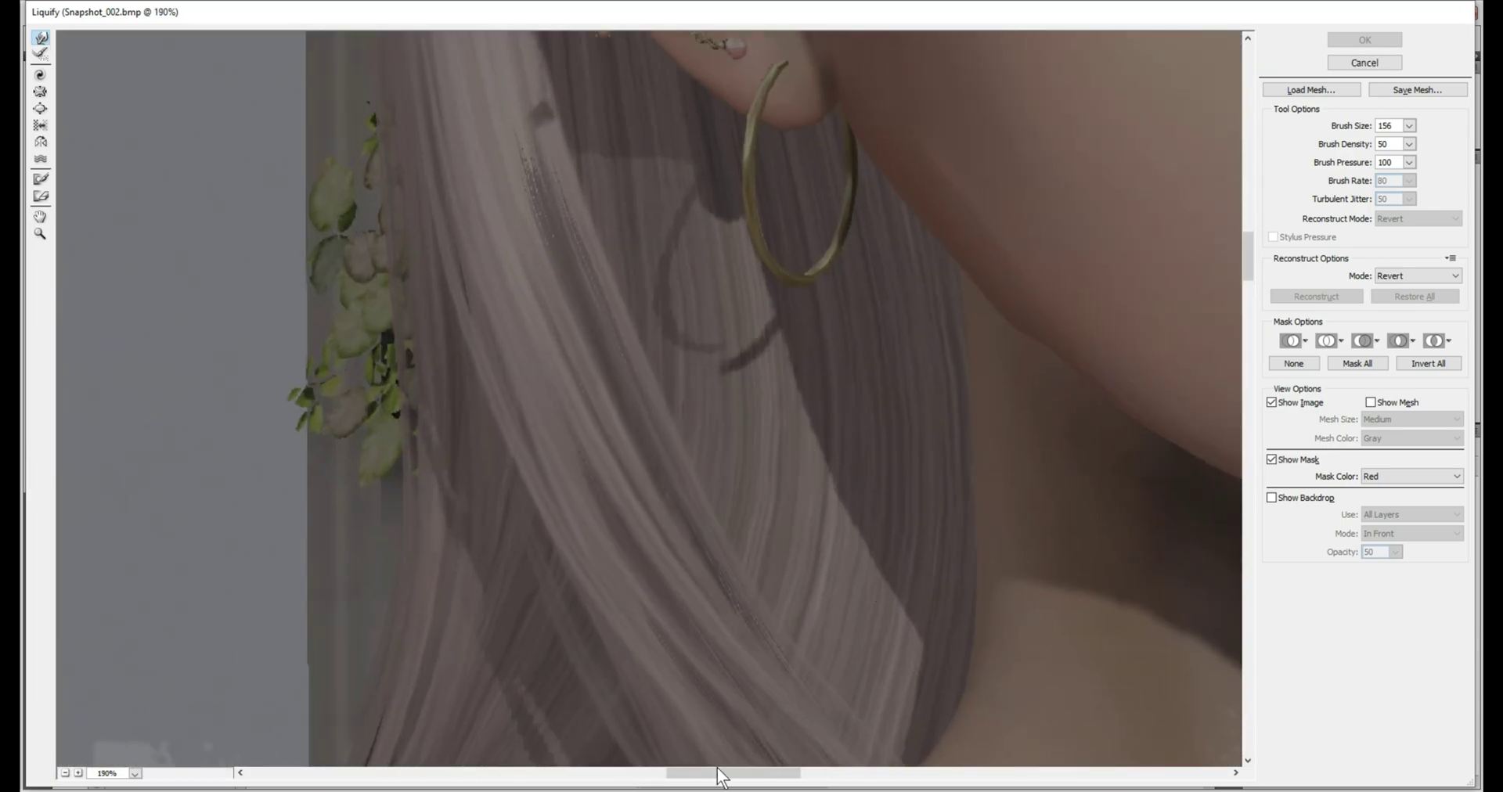
left_click_drag(718, 777, 773, 778)
scroll(579, 381, "up", 1)
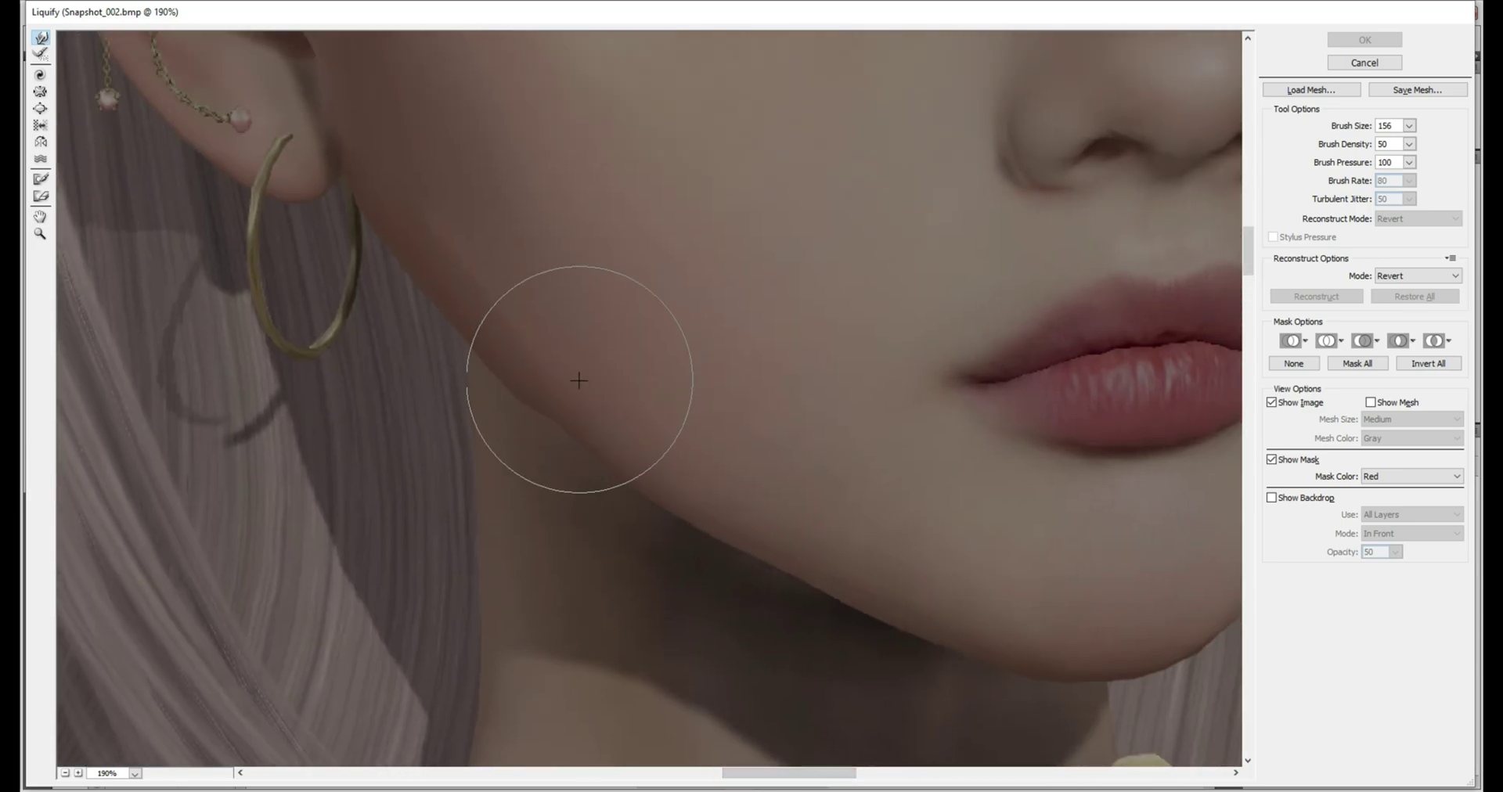
key("bracketleft")
key("bracketleft")
key("bracketleft")
key("bracketleft")
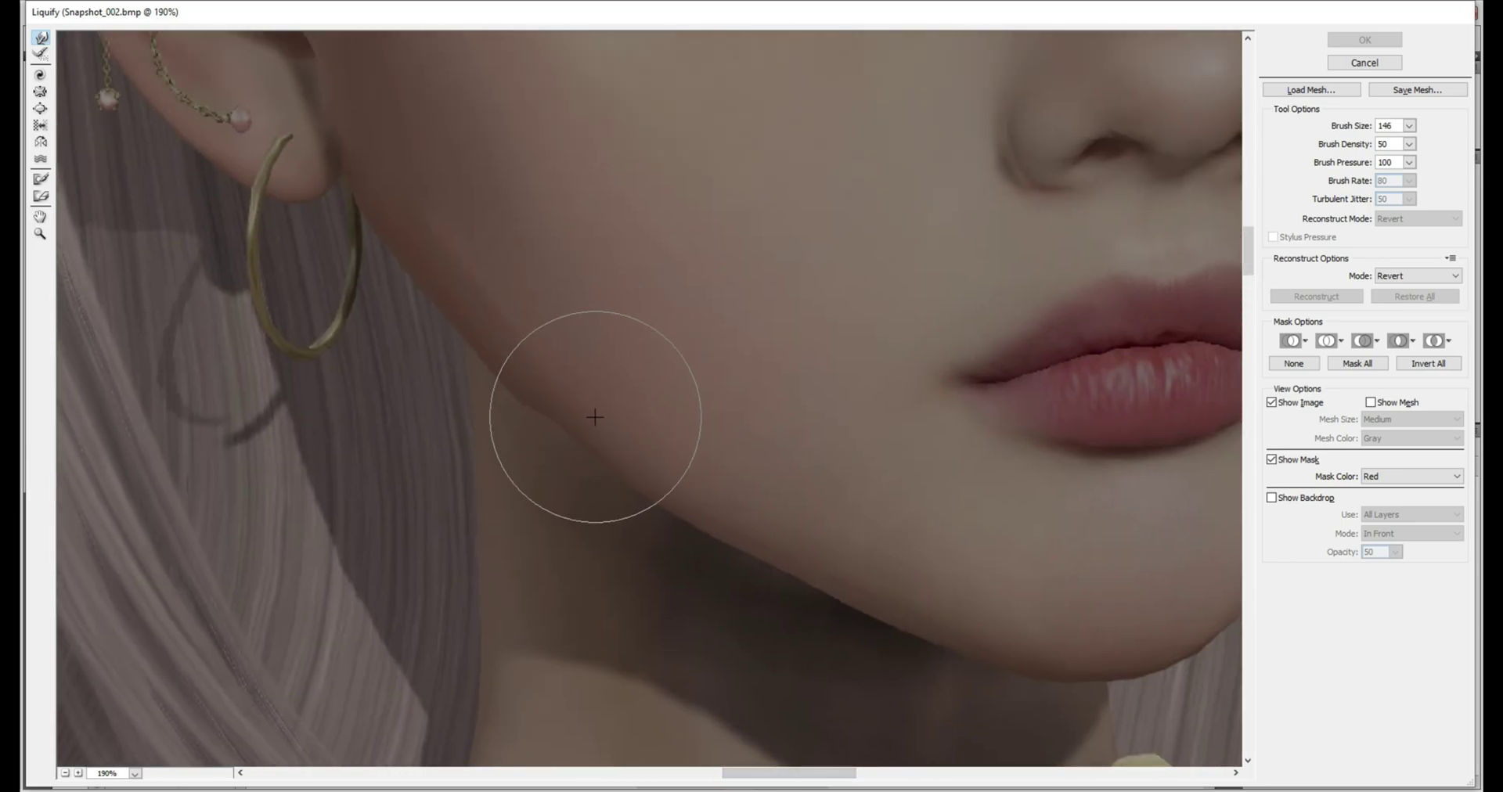
key("bracketleft")
key("bracketleft")
key("bracketleft")
key("bracketleft")
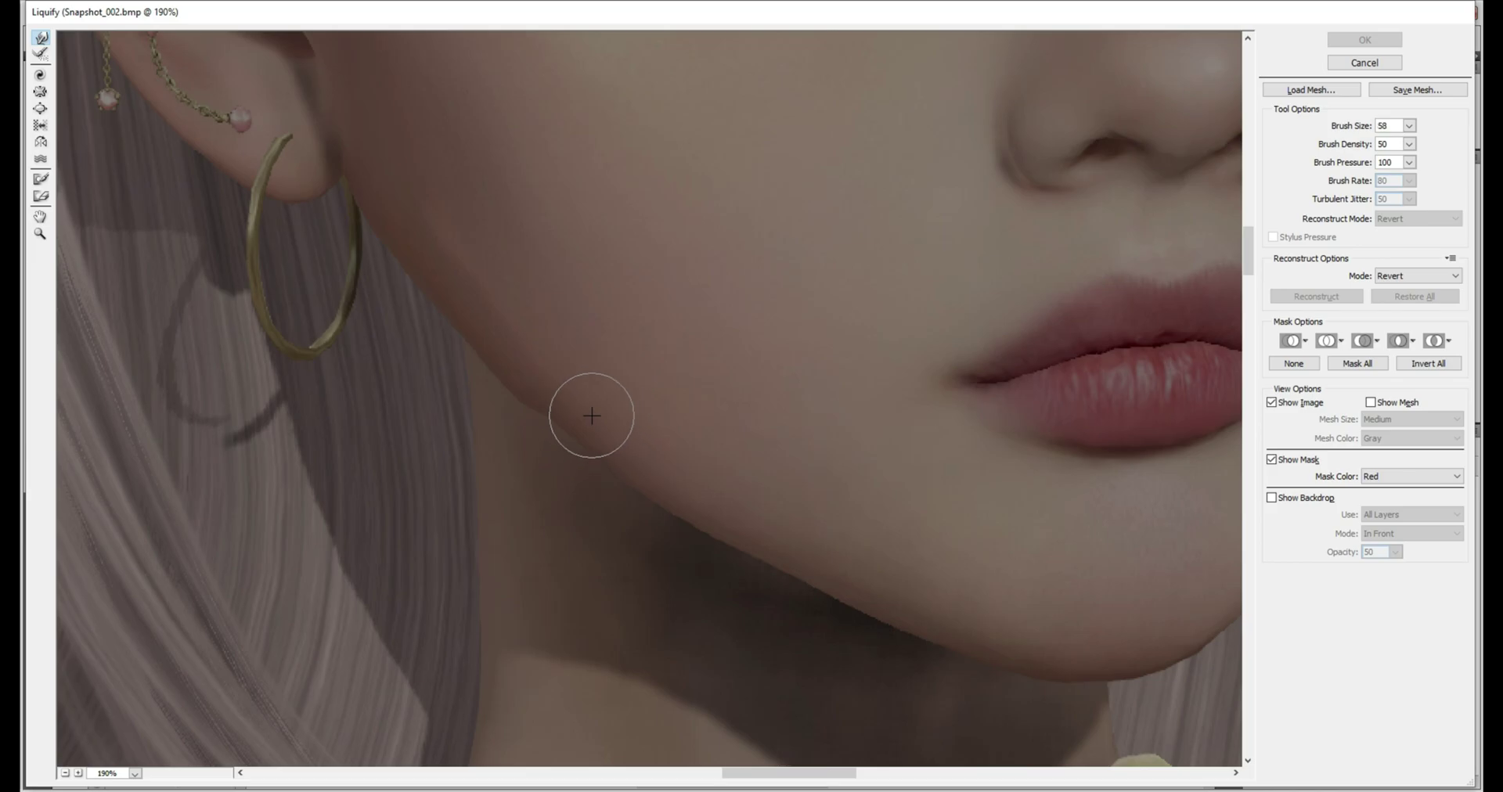
key("bracketleft")
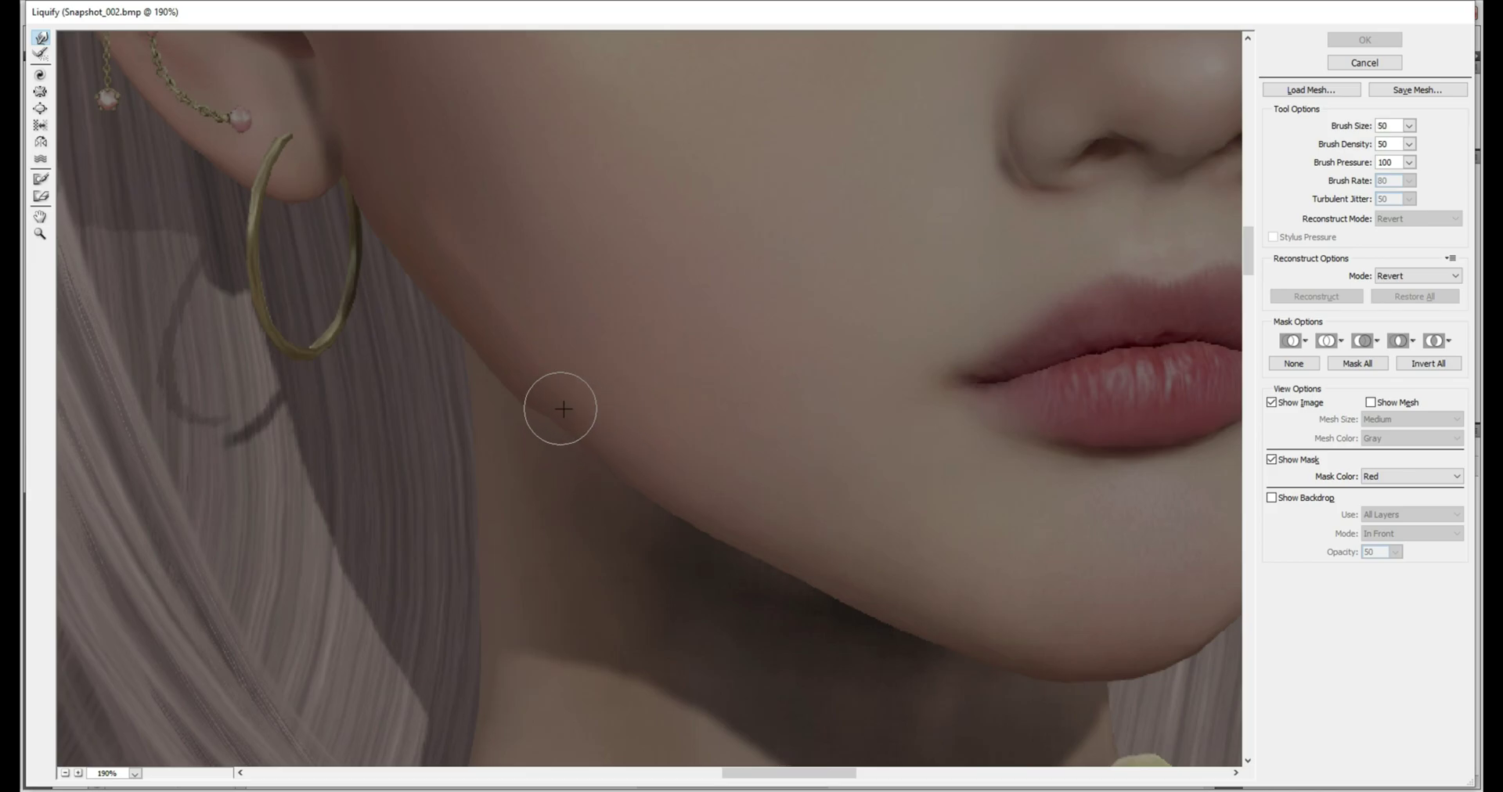
Push the left jawline lump inward with several Forward Warp strokes until the curve is smooth.
scroll(564, 403, "up", 1)
scroll(565, 401, "up", 1)
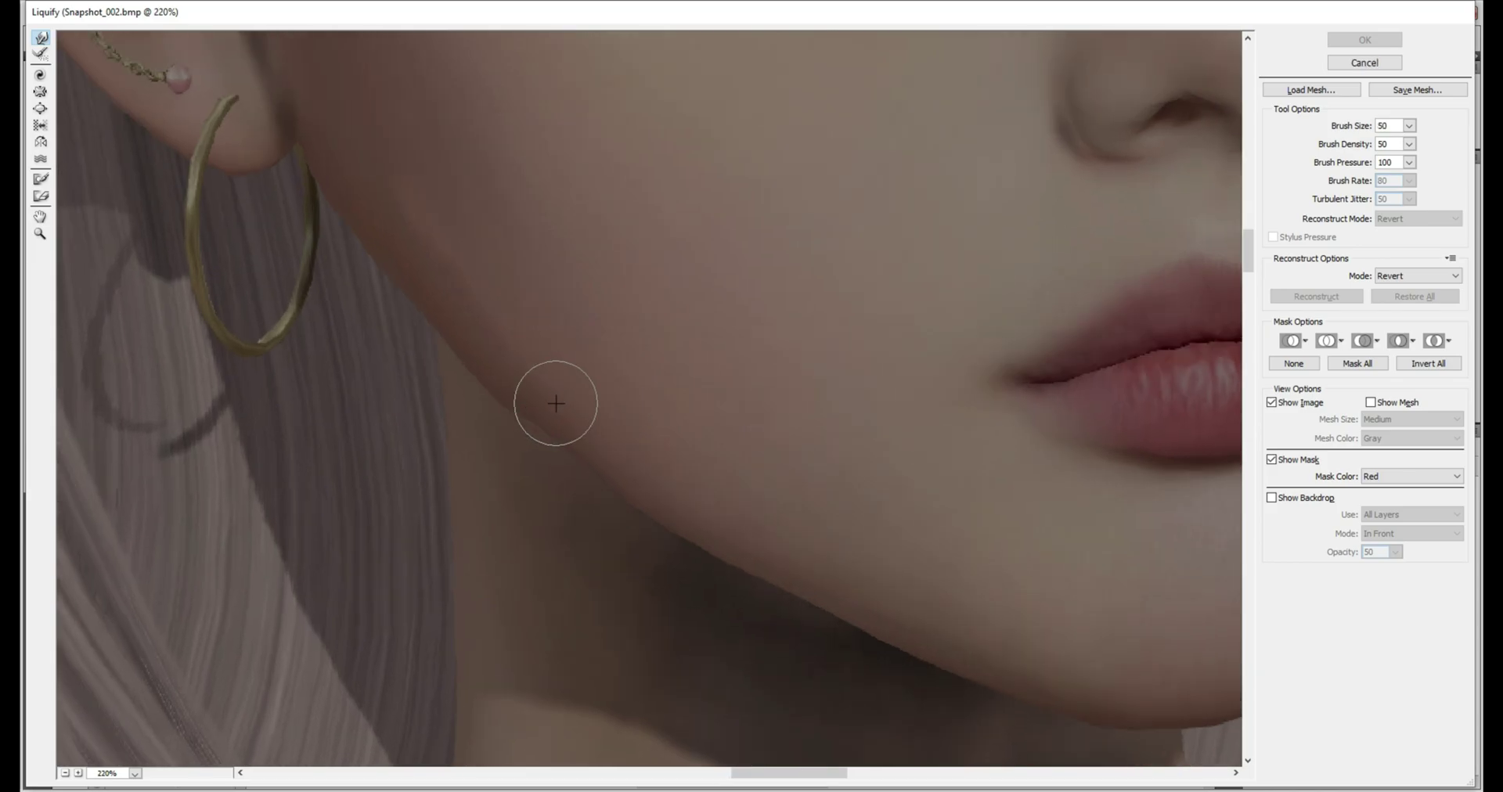
left_click_drag(553, 413, 526, 399)
key("bracketright")
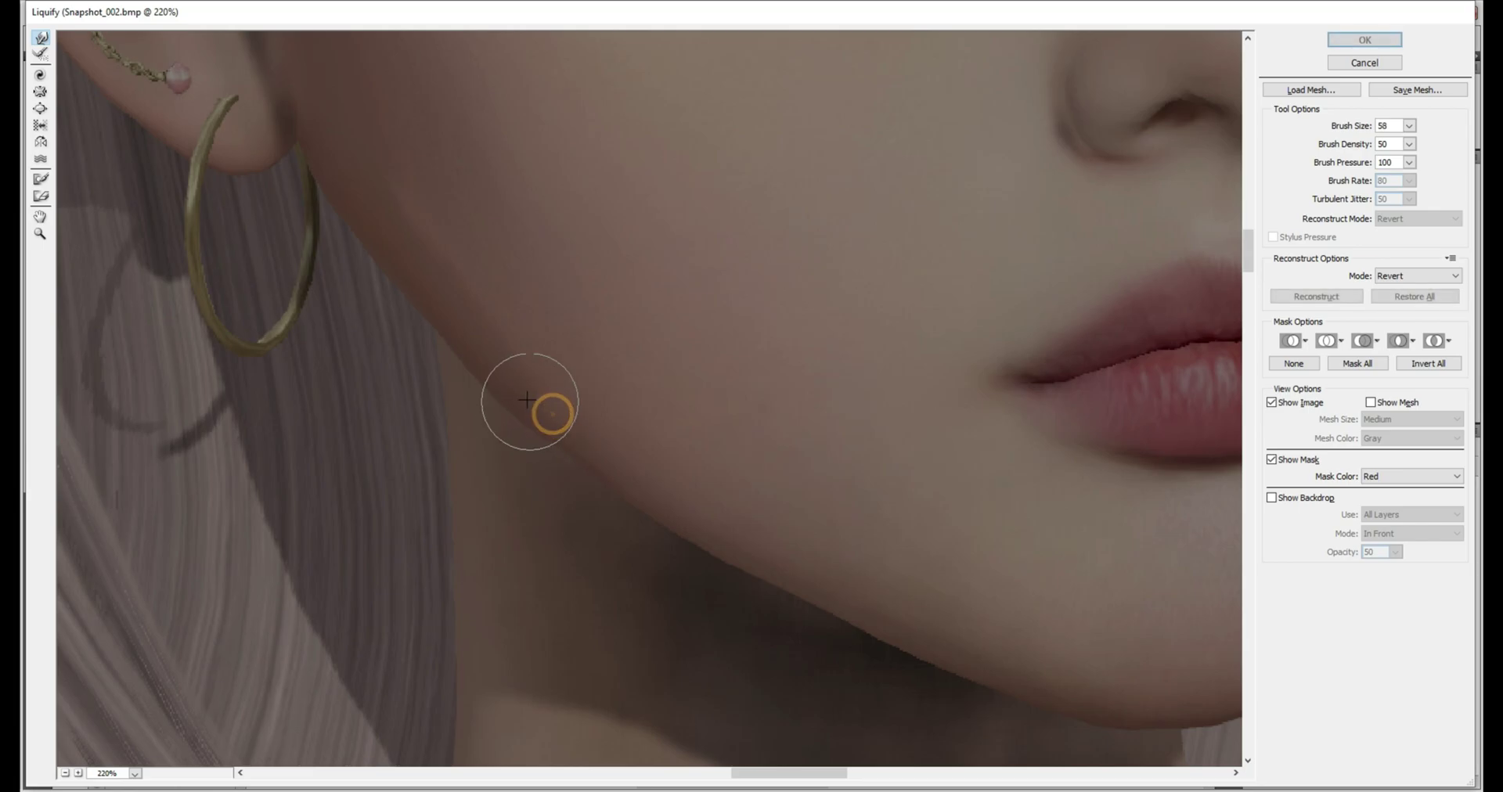
left_click(577, 439)
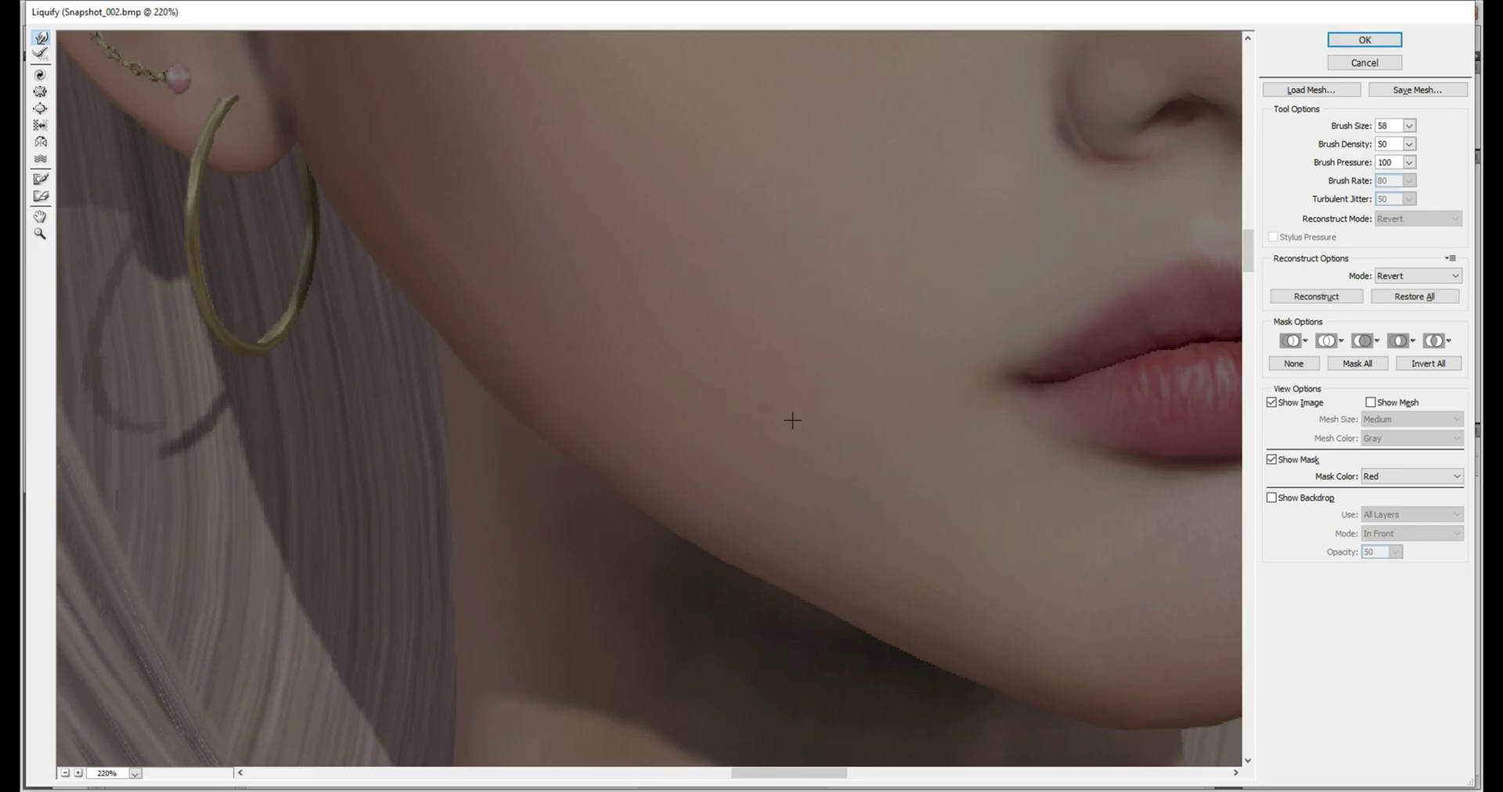
left_click(614, 459)
left_click(481, 418)
left_click(520, 459)
left_click(535, 470)
scroll(798, 360, "down", 1)
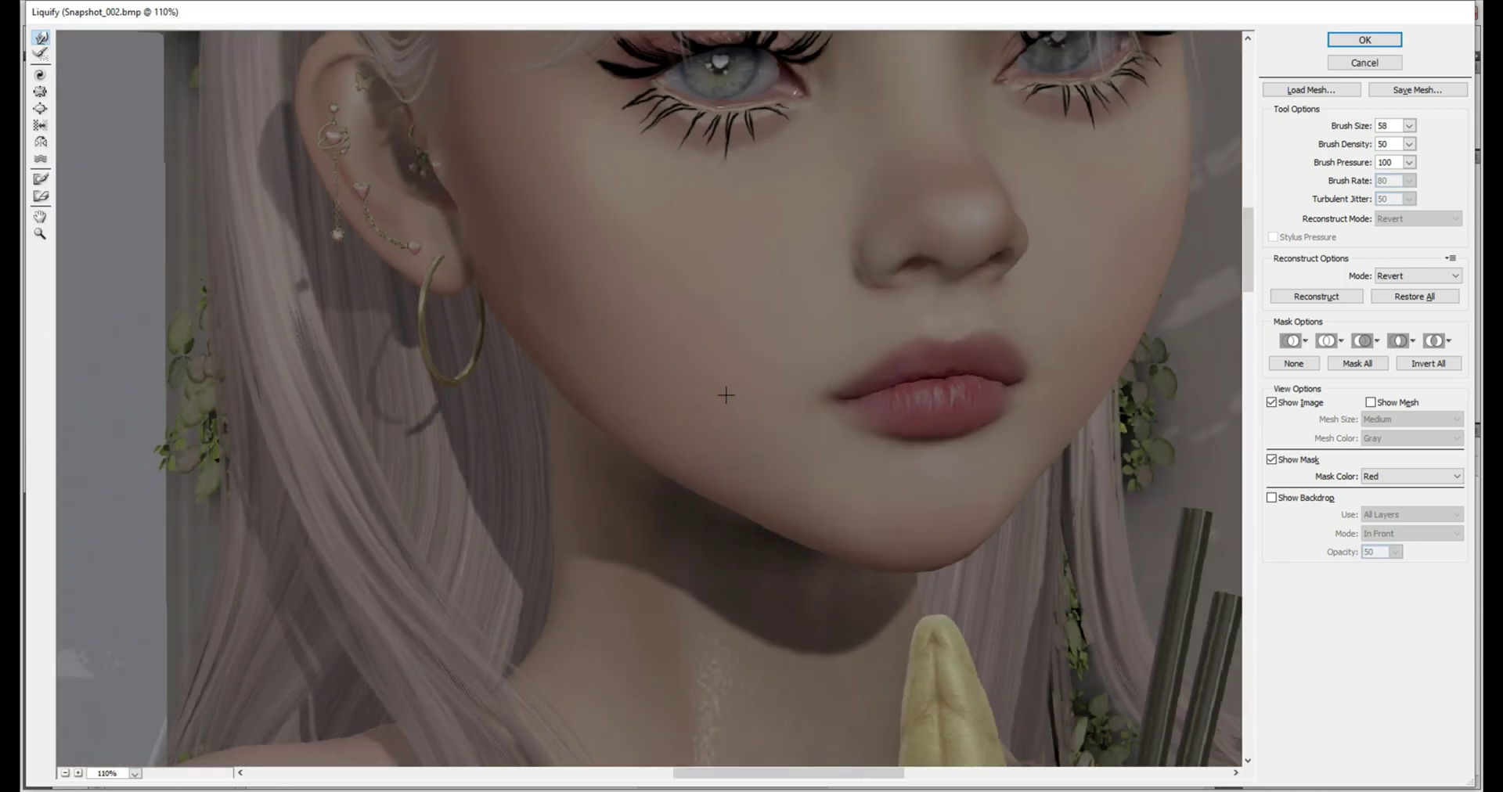
scroll(601, 318, "down", 1)
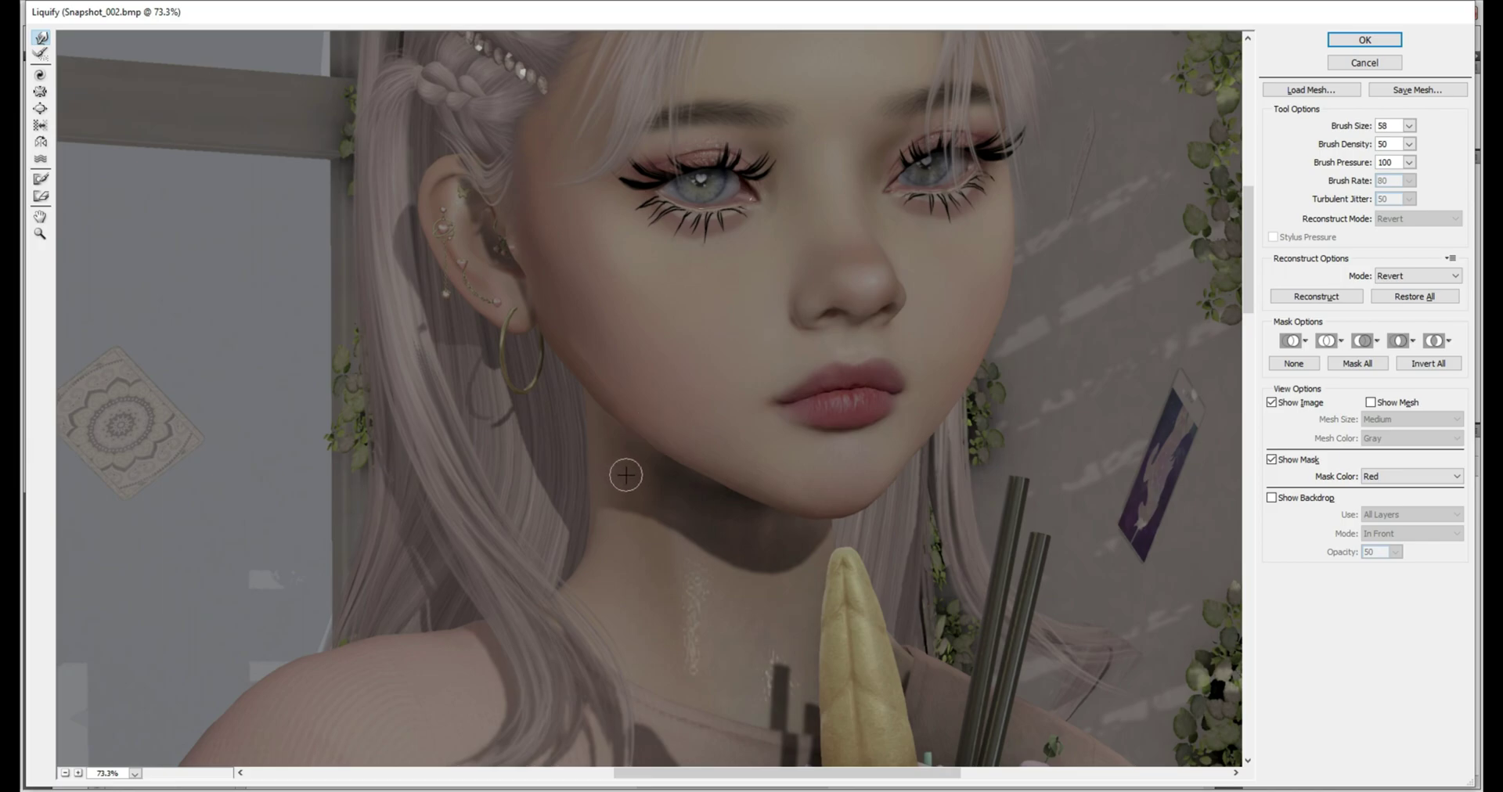
Check the reshaped jaw in the preview and commit the Liquify changes with OK.
scroll(710, 467, "down", 1)
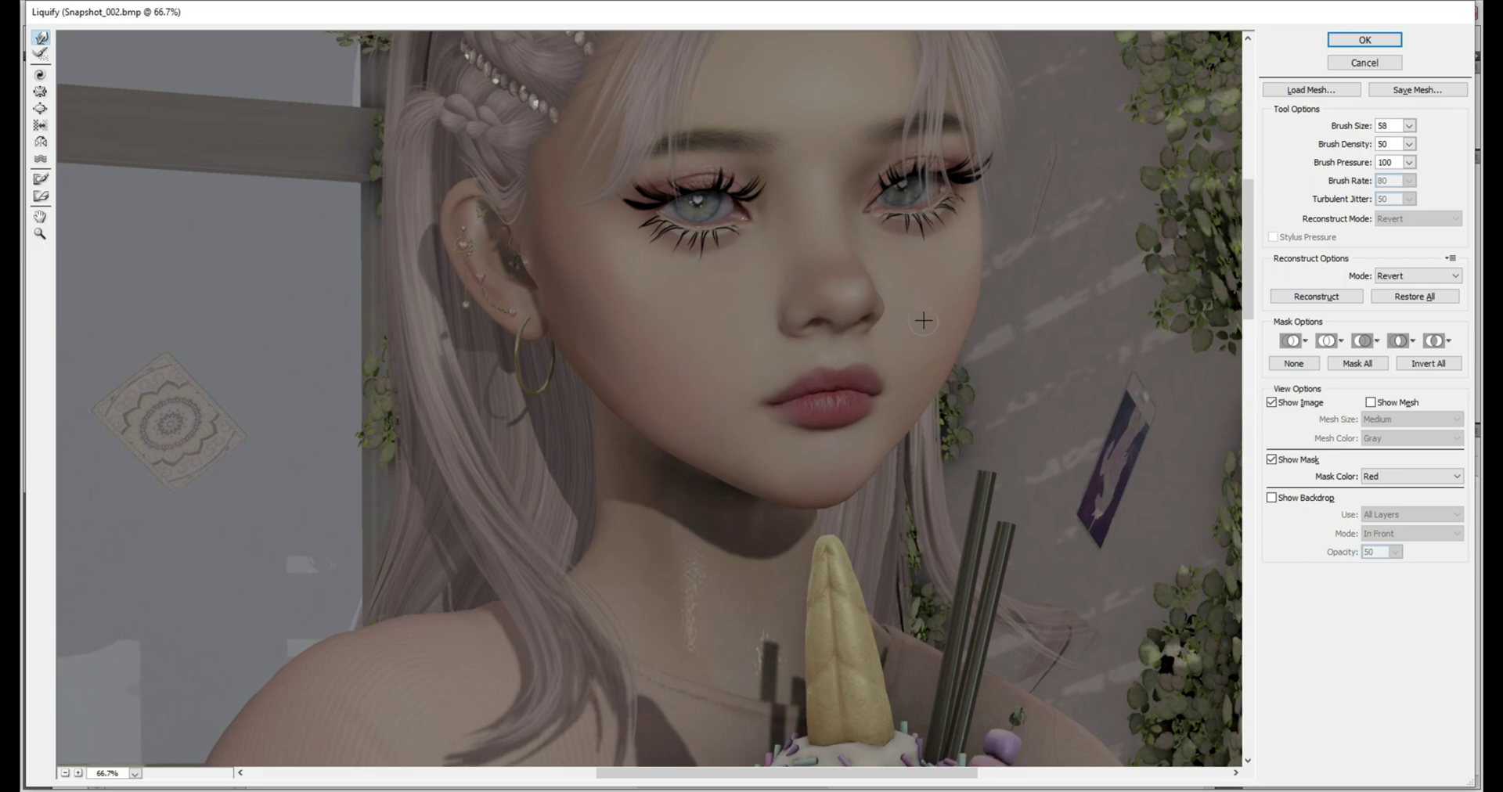
scroll(920, 319, "down", 1)
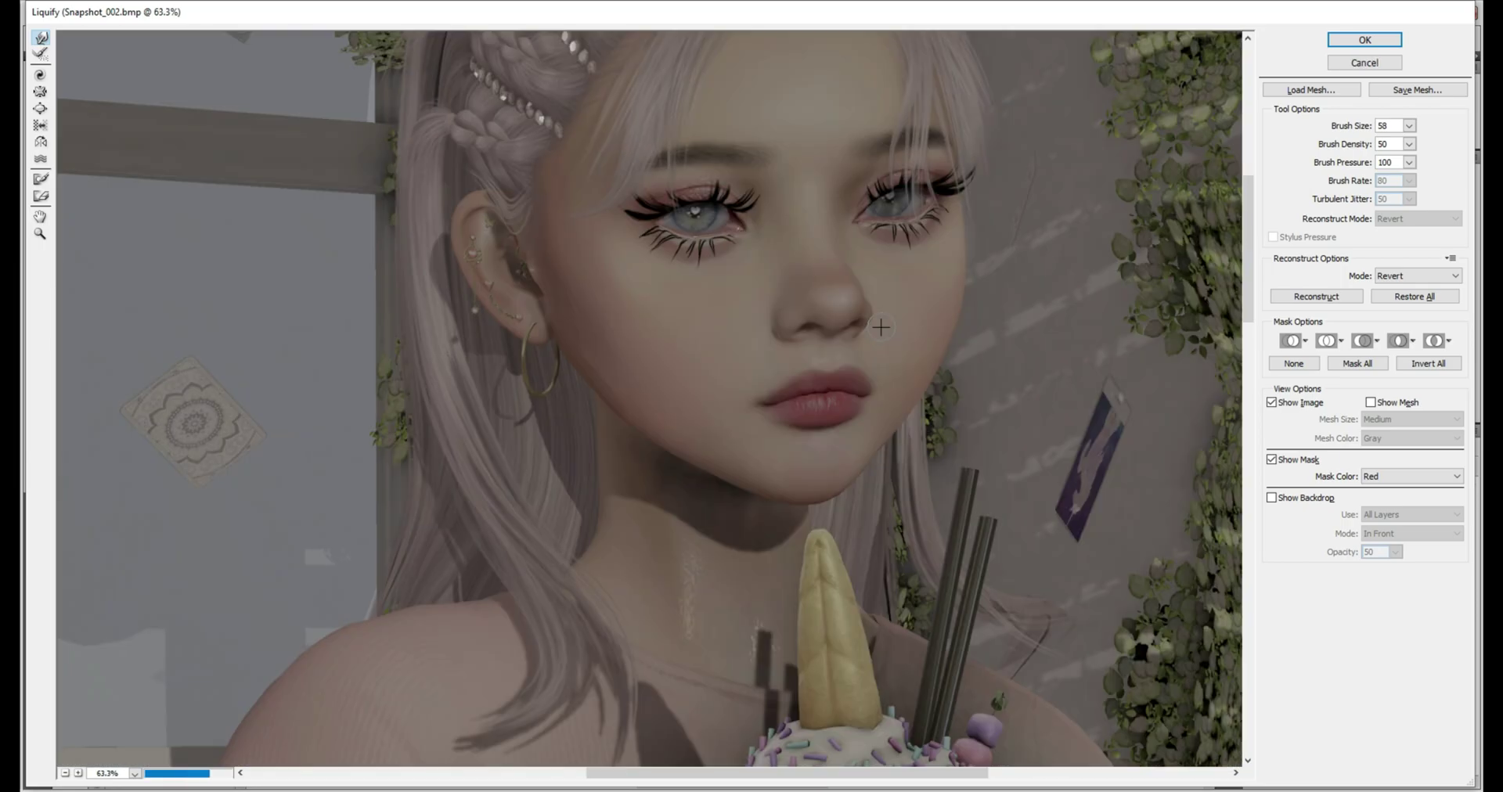
scroll(871, 320, "up", 4)
scroll(790, 473, "down", 4)
scroll(608, 526, "up", 4, "alt")
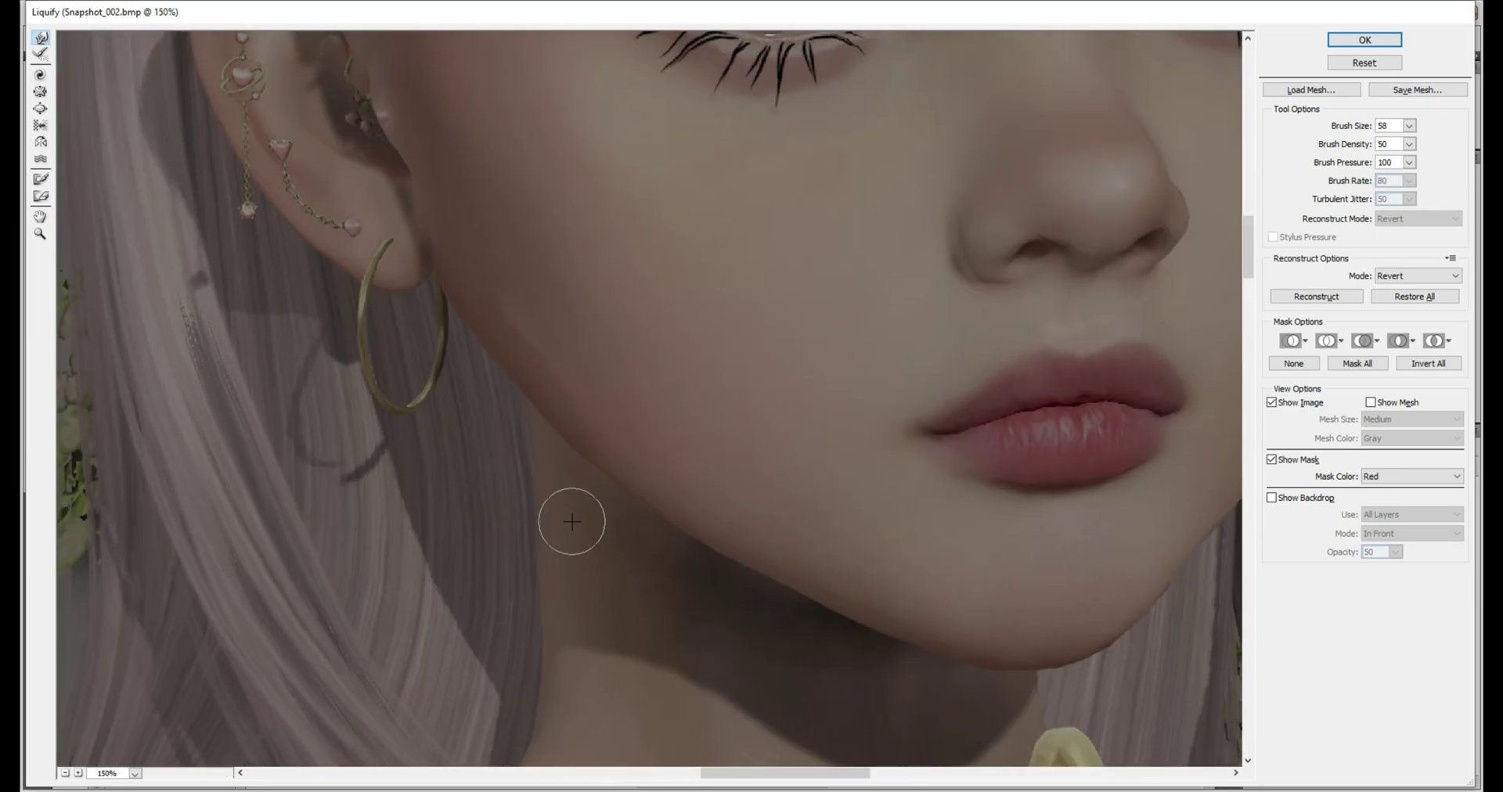
scroll(556, 548, "down", 5)
scroll(509, 446, "up", 1, "alt")
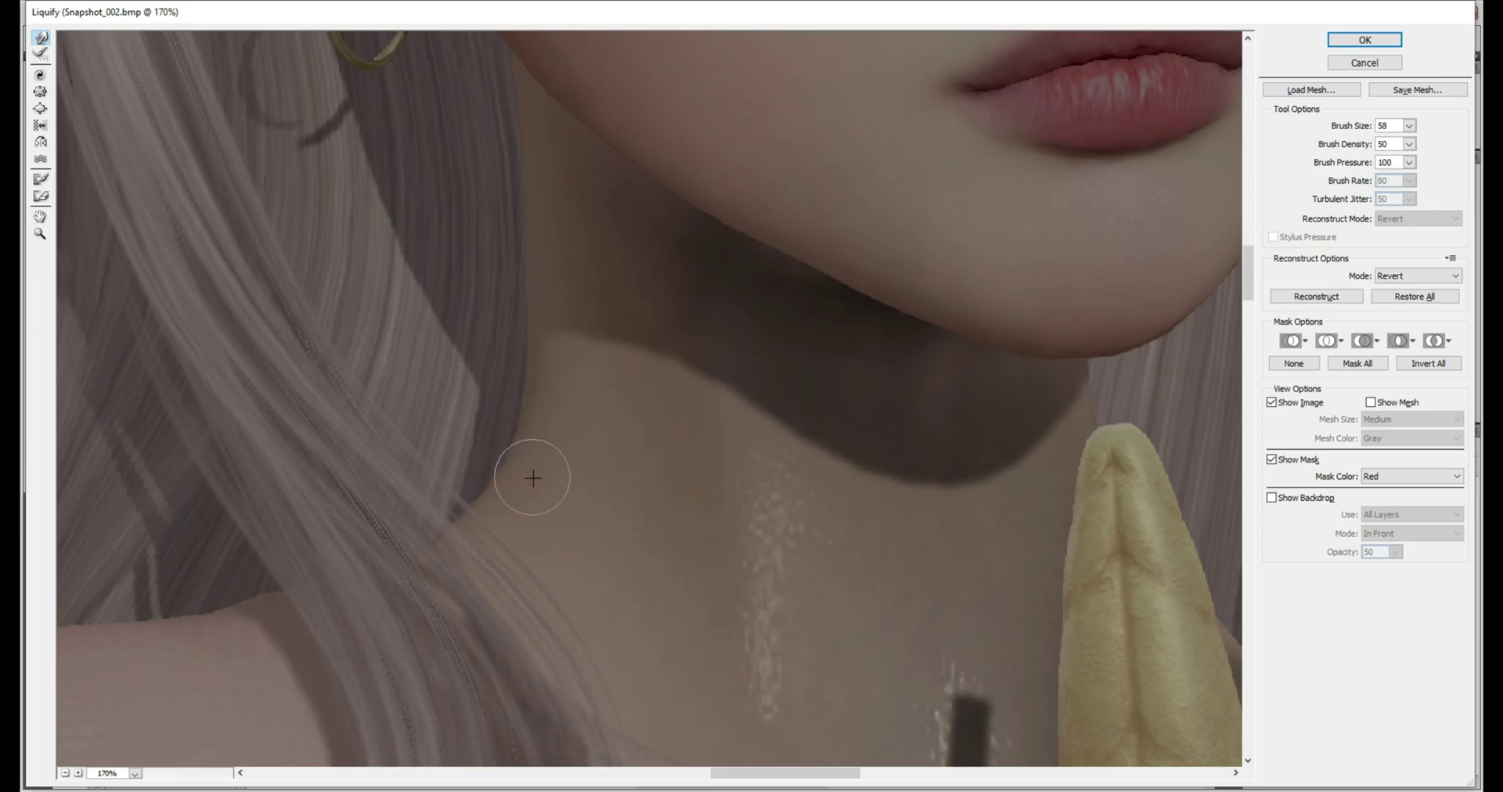
left_click(1360, 41)
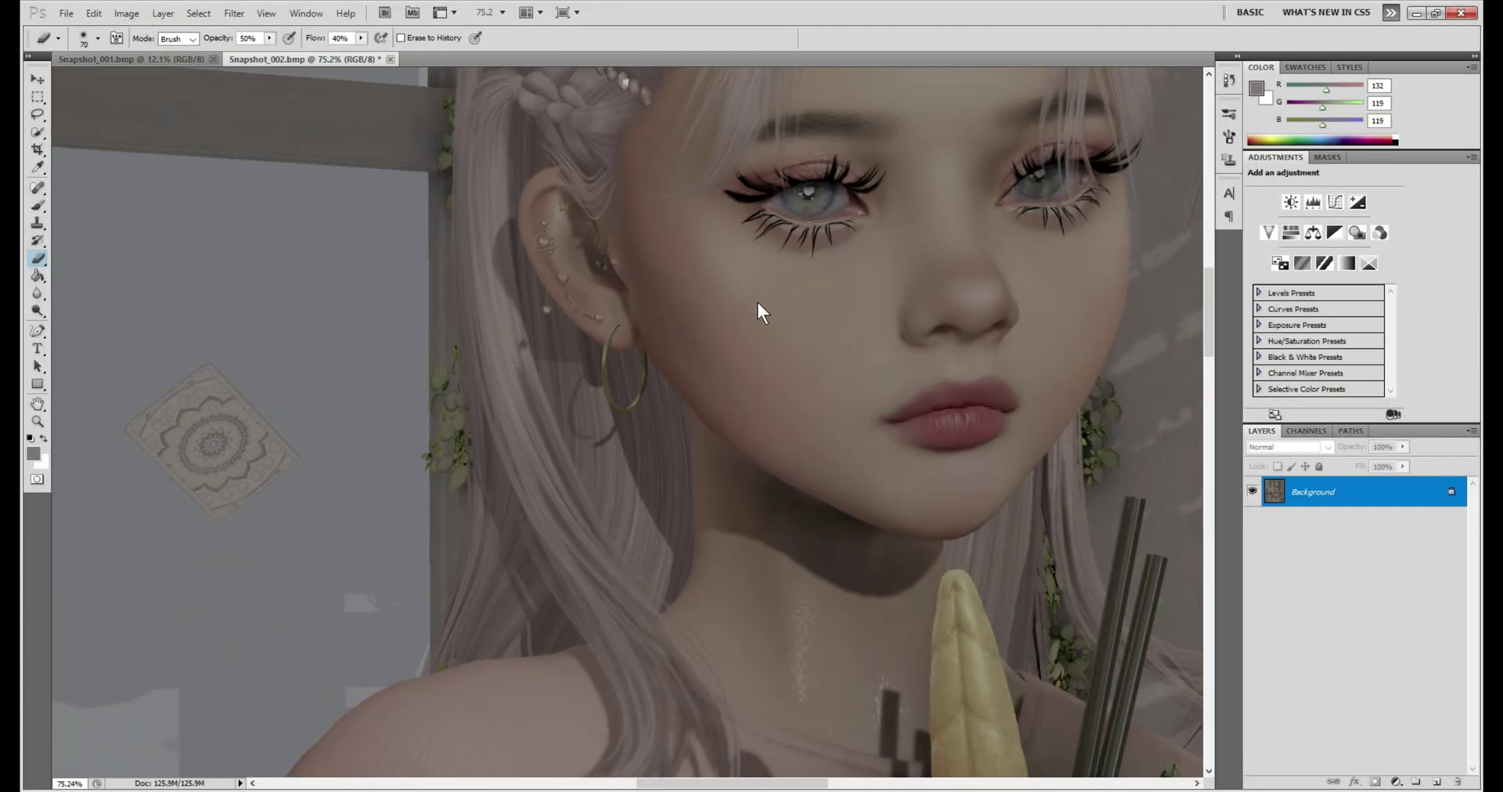
Step backward twice via the Edit menu to undo the Liquify reshaping.
left_click(96, 14)
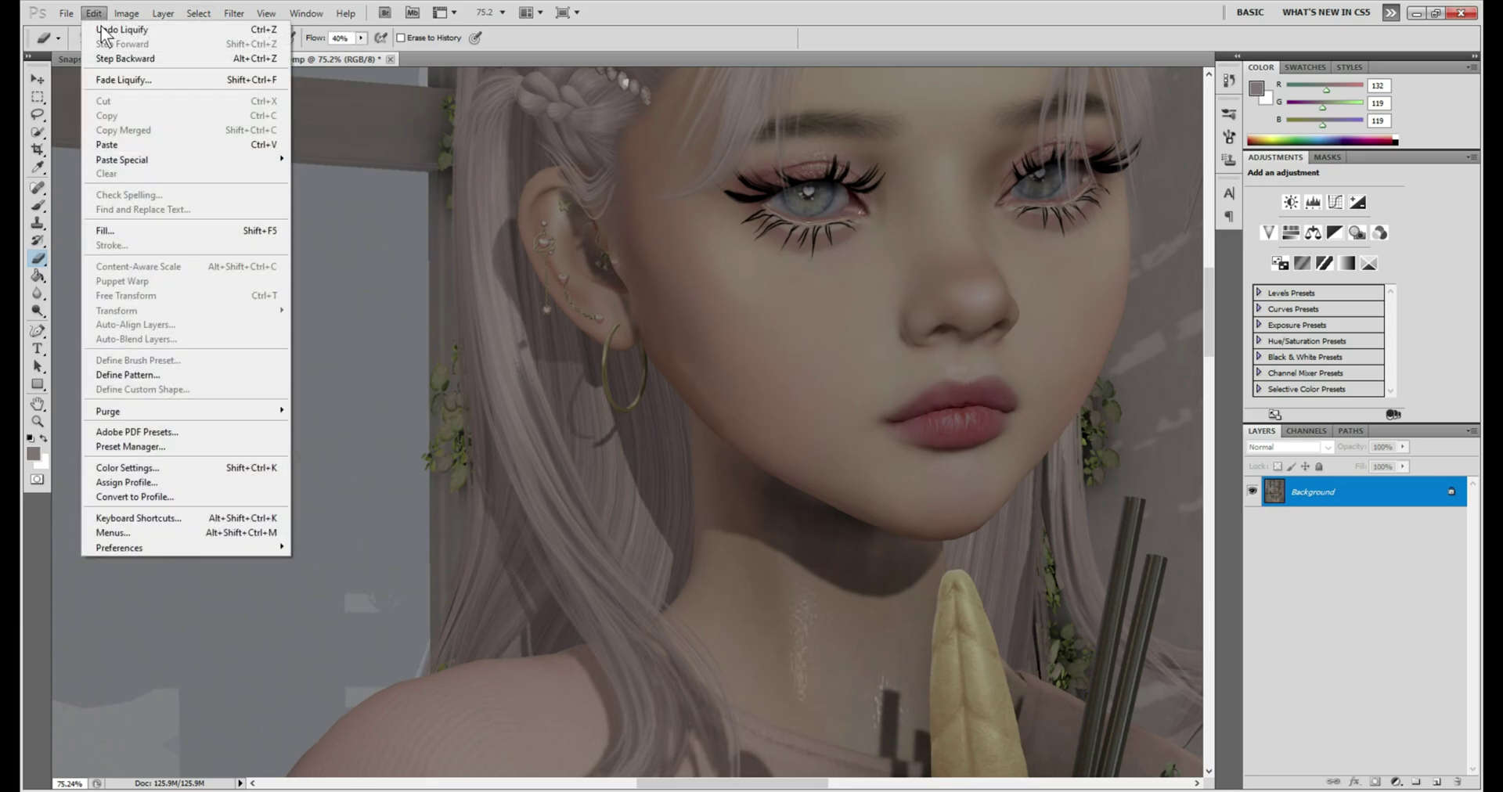
left_click(107, 59)
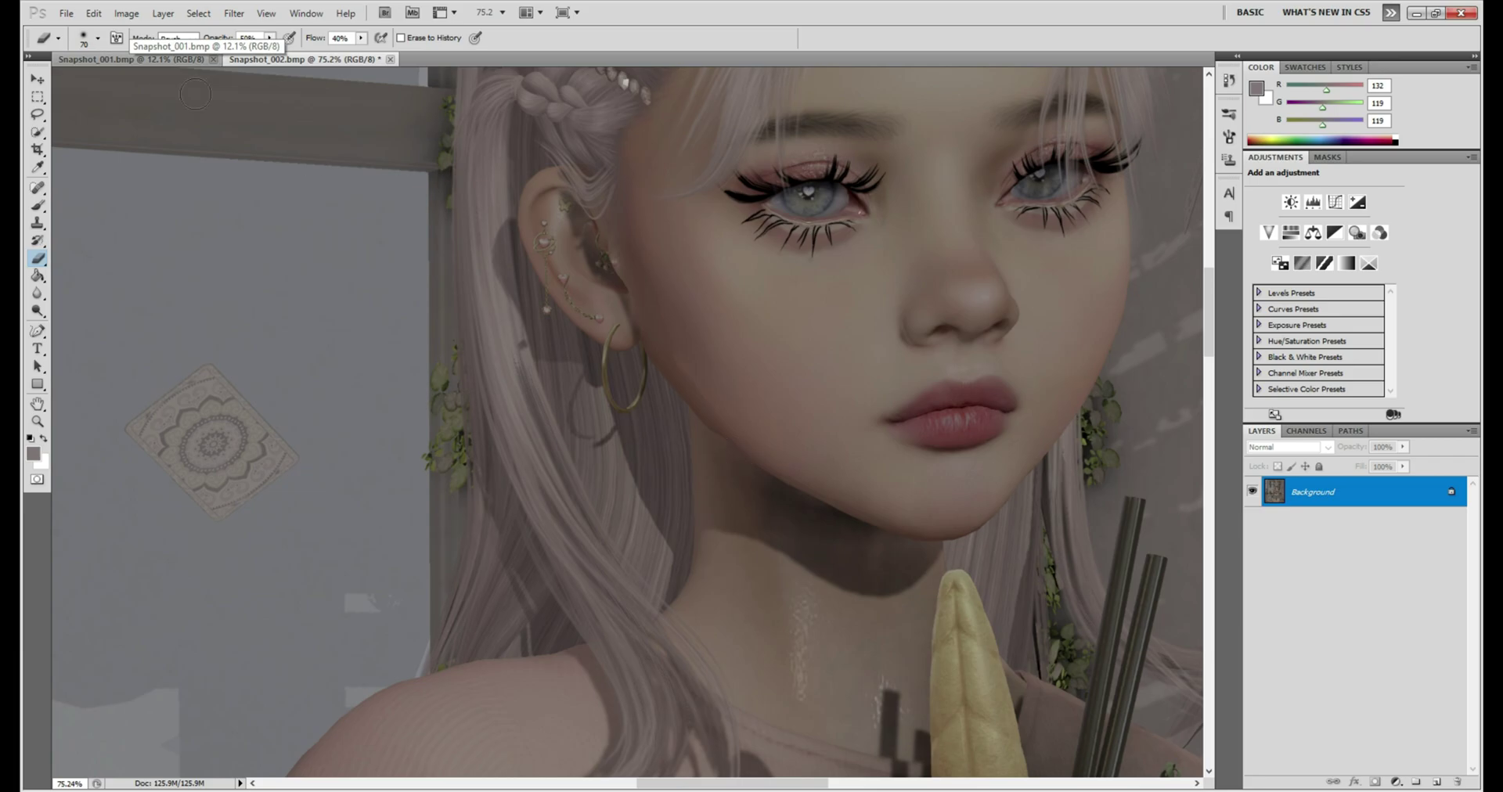
left_click(94, 13)
left_click(109, 59)
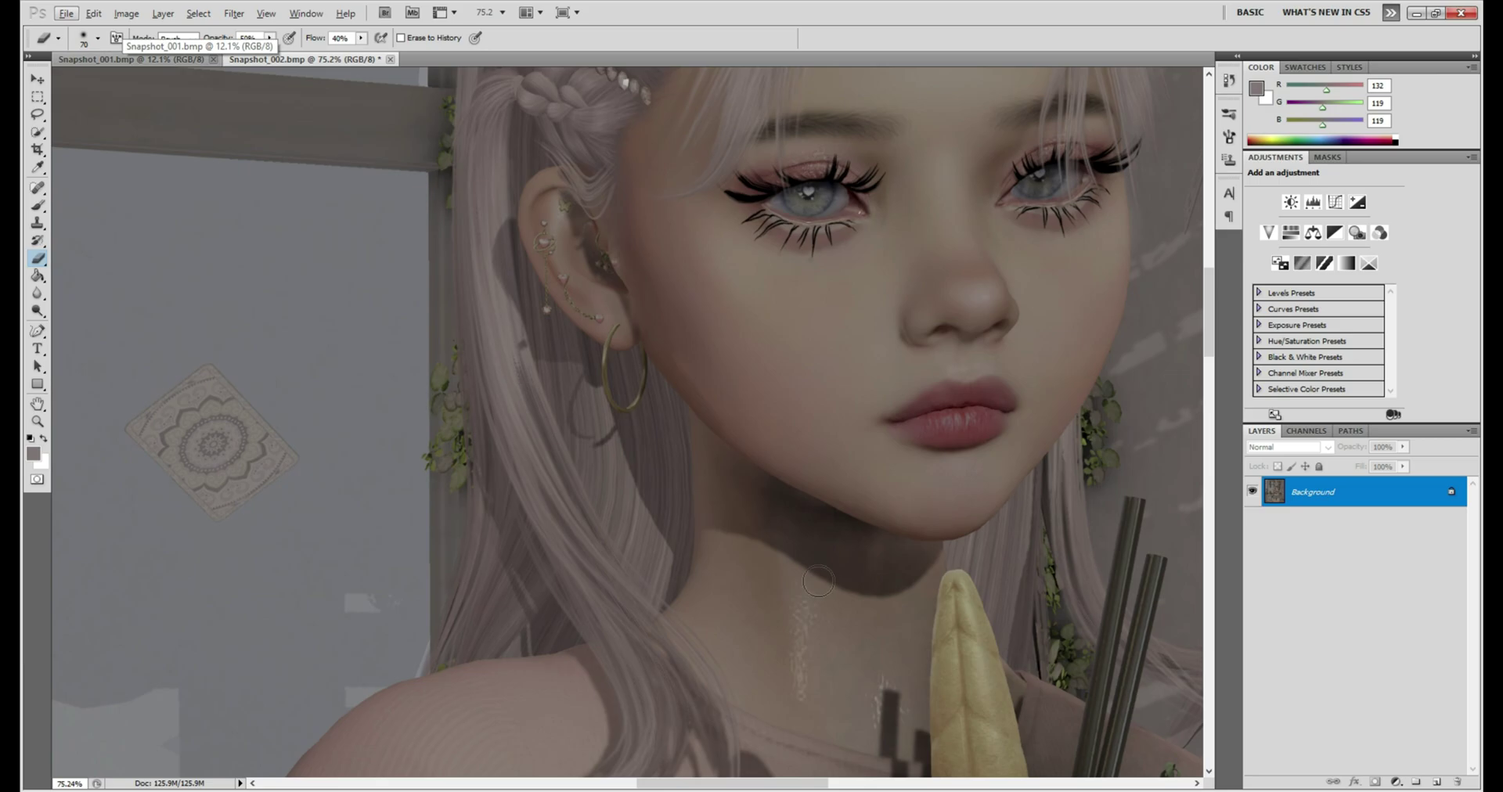
scroll(804, 567, "down", 1)
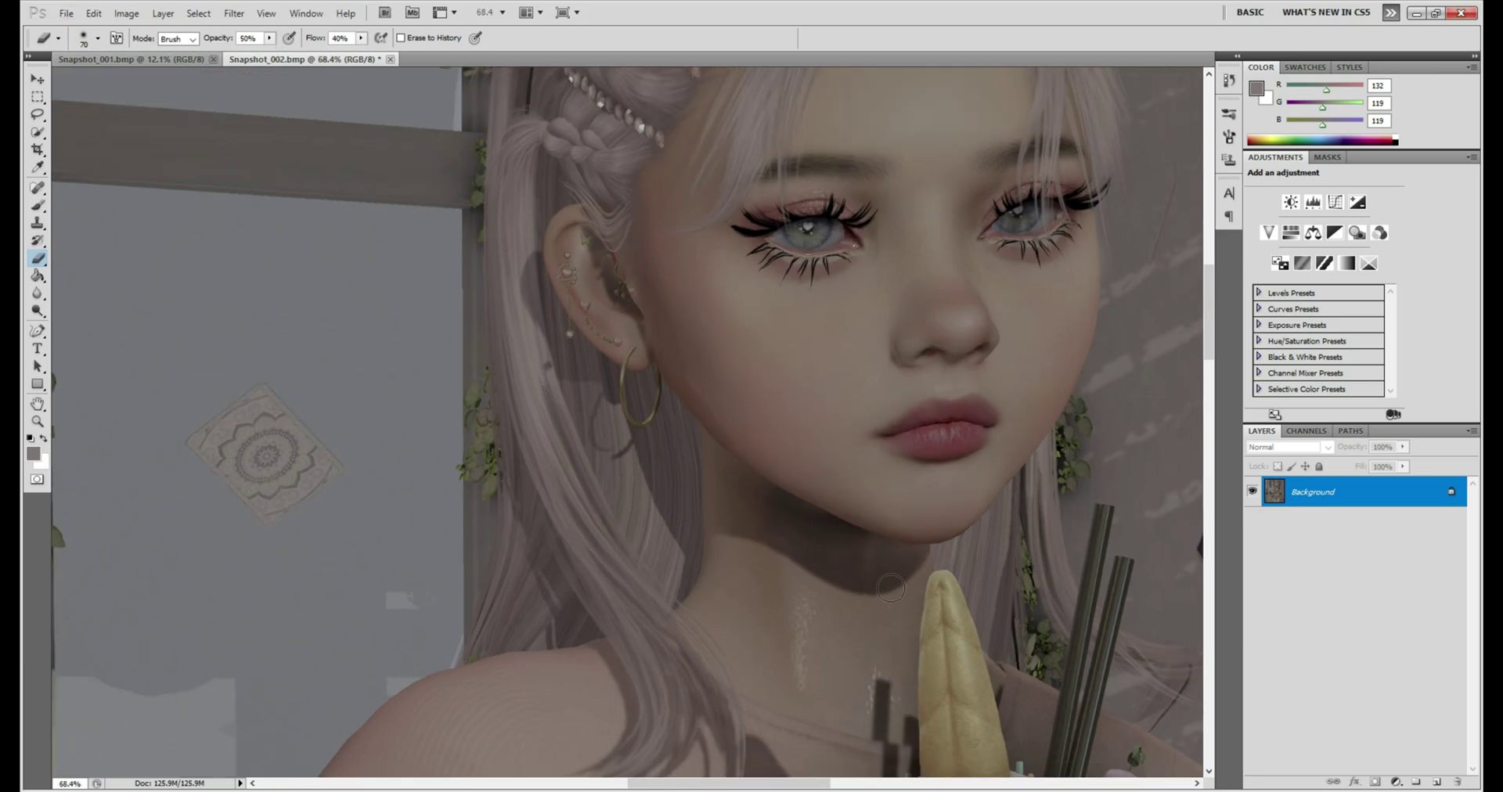
scroll(893, 585, "down", 3)
scroll(885, 597, "up", 4)
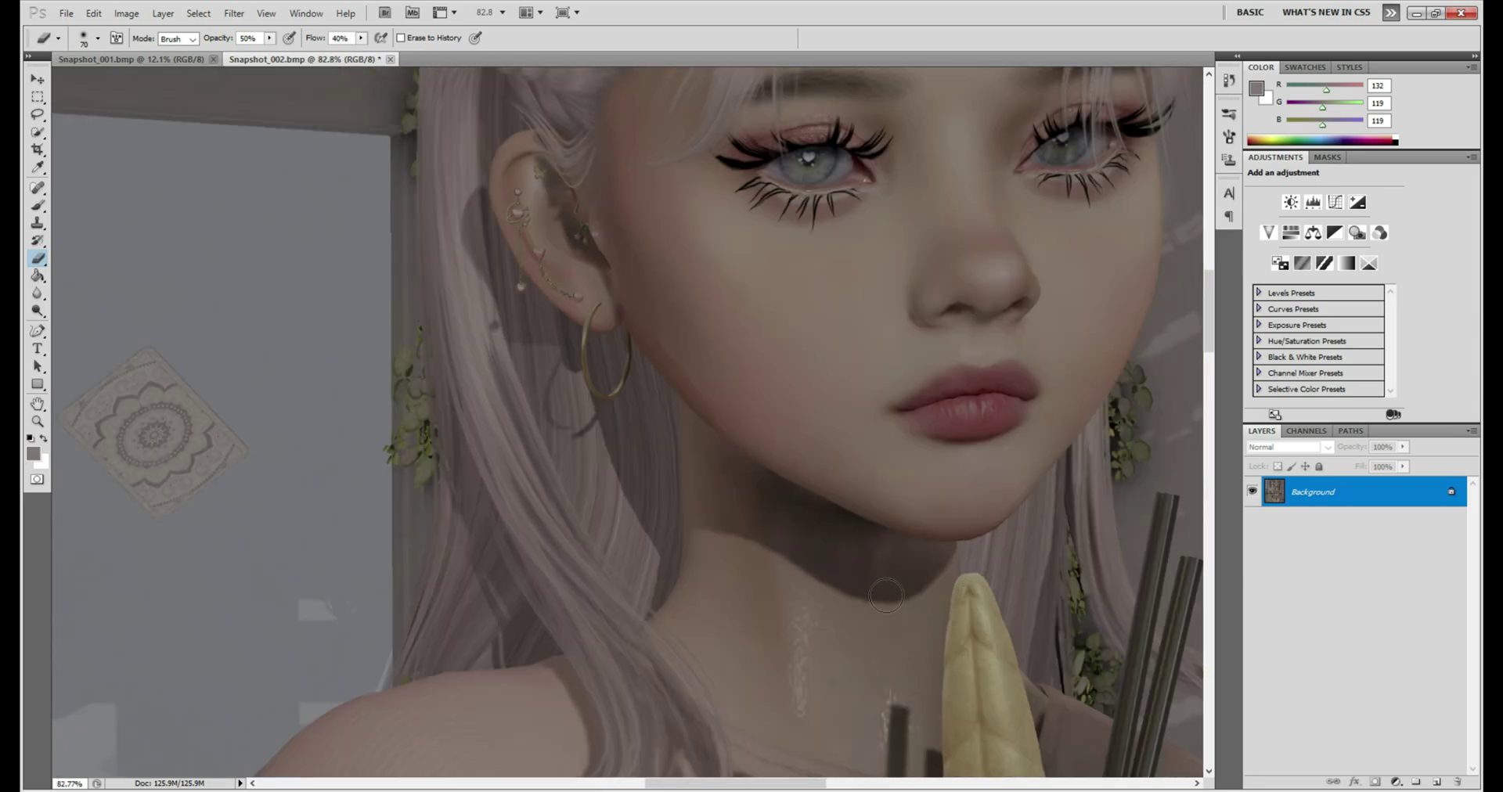
scroll(886, 595, "up", 2)
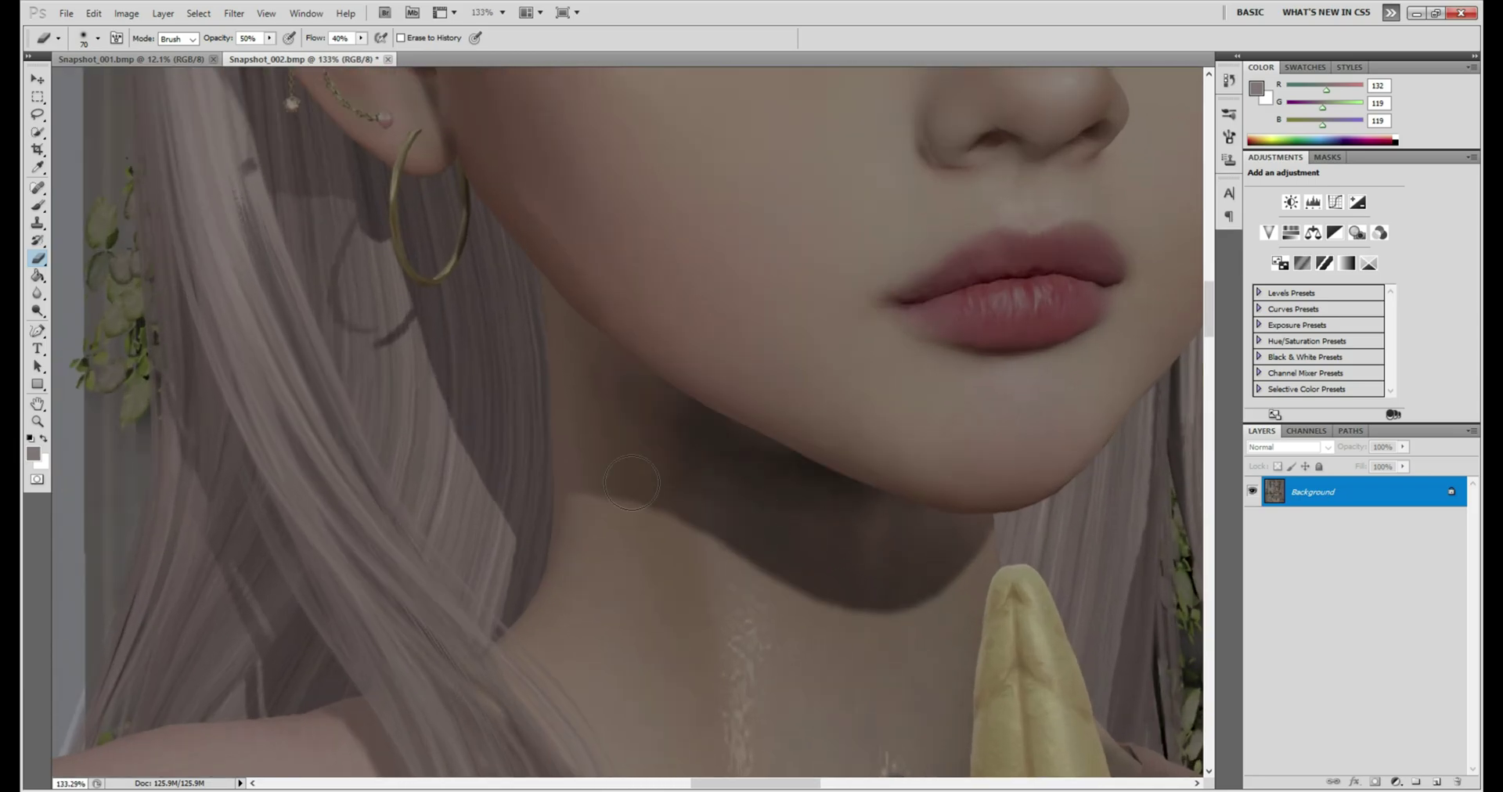
Paint a Quick Selection over the dark shadow across the neck under the jaw.
left_click(36, 130)
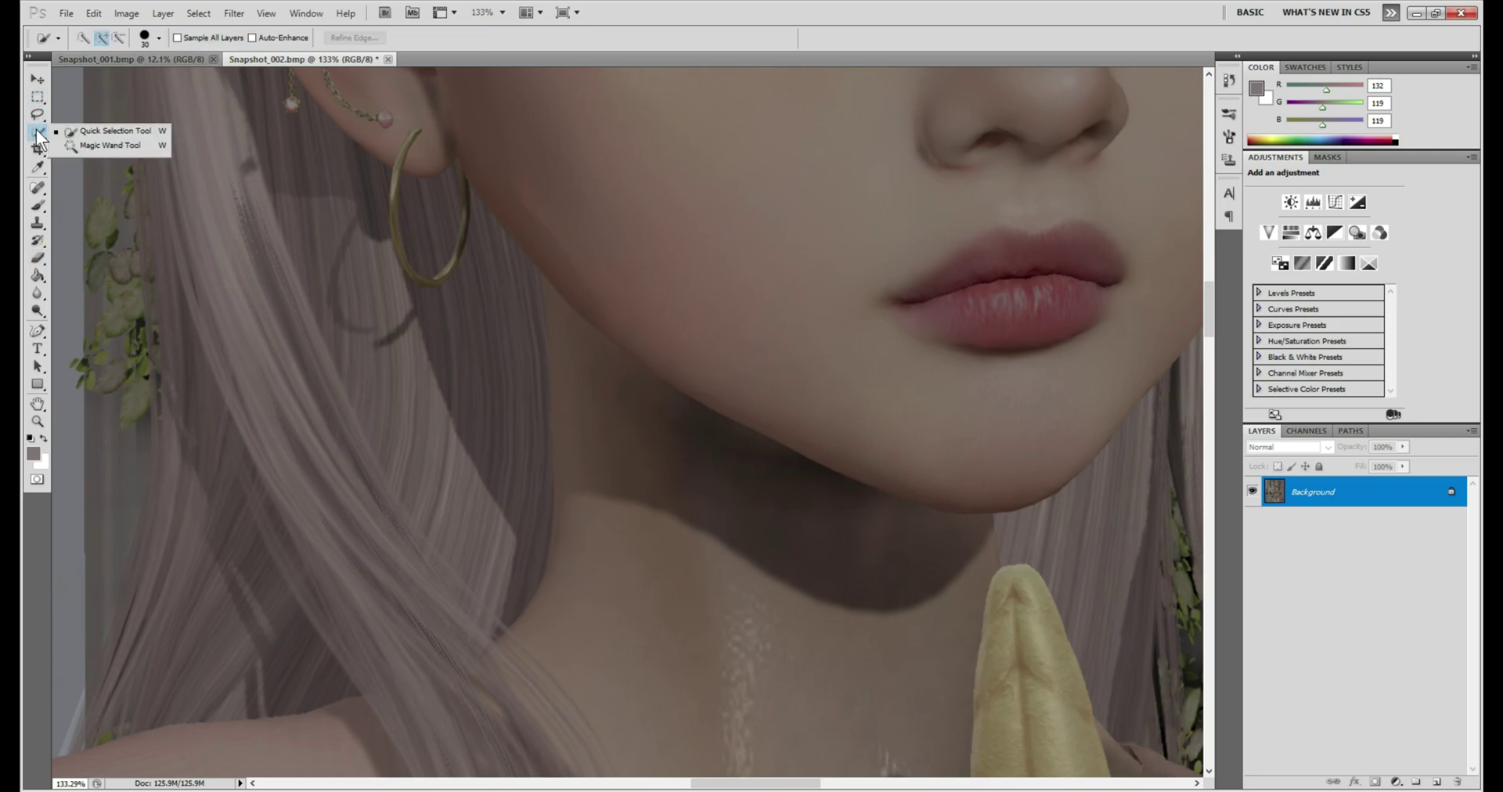
left_click(82, 130)
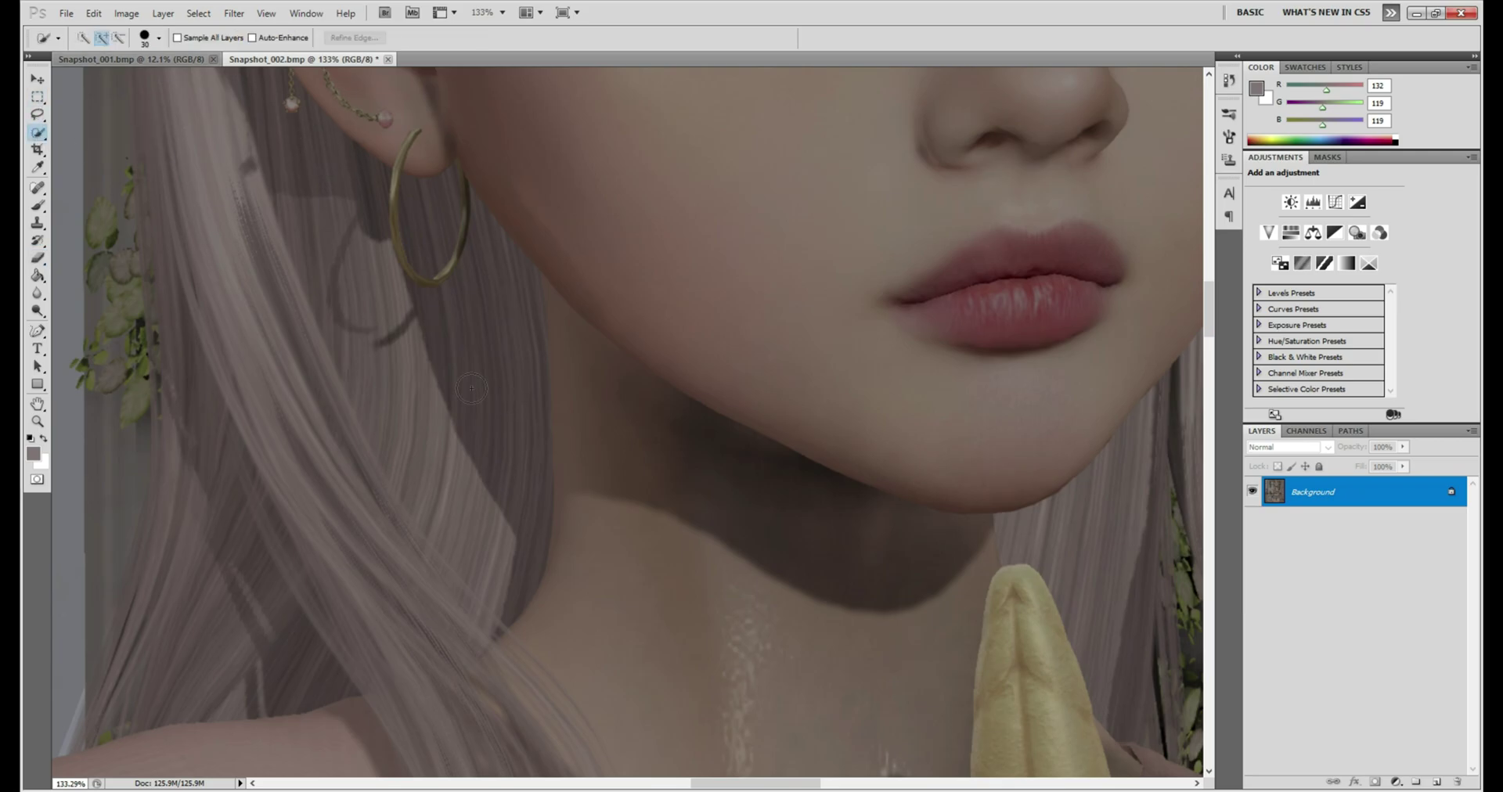
left_click_drag(691, 440, 867, 530)
mouse_move(688, 392)
left_mouse_down()
mouse_move(640, 443)
mouse_move(650, 368)
mouse_move(583, 368)
mouse_move(557, 312)
mouse_move(434, 332)
left_mouse_up()
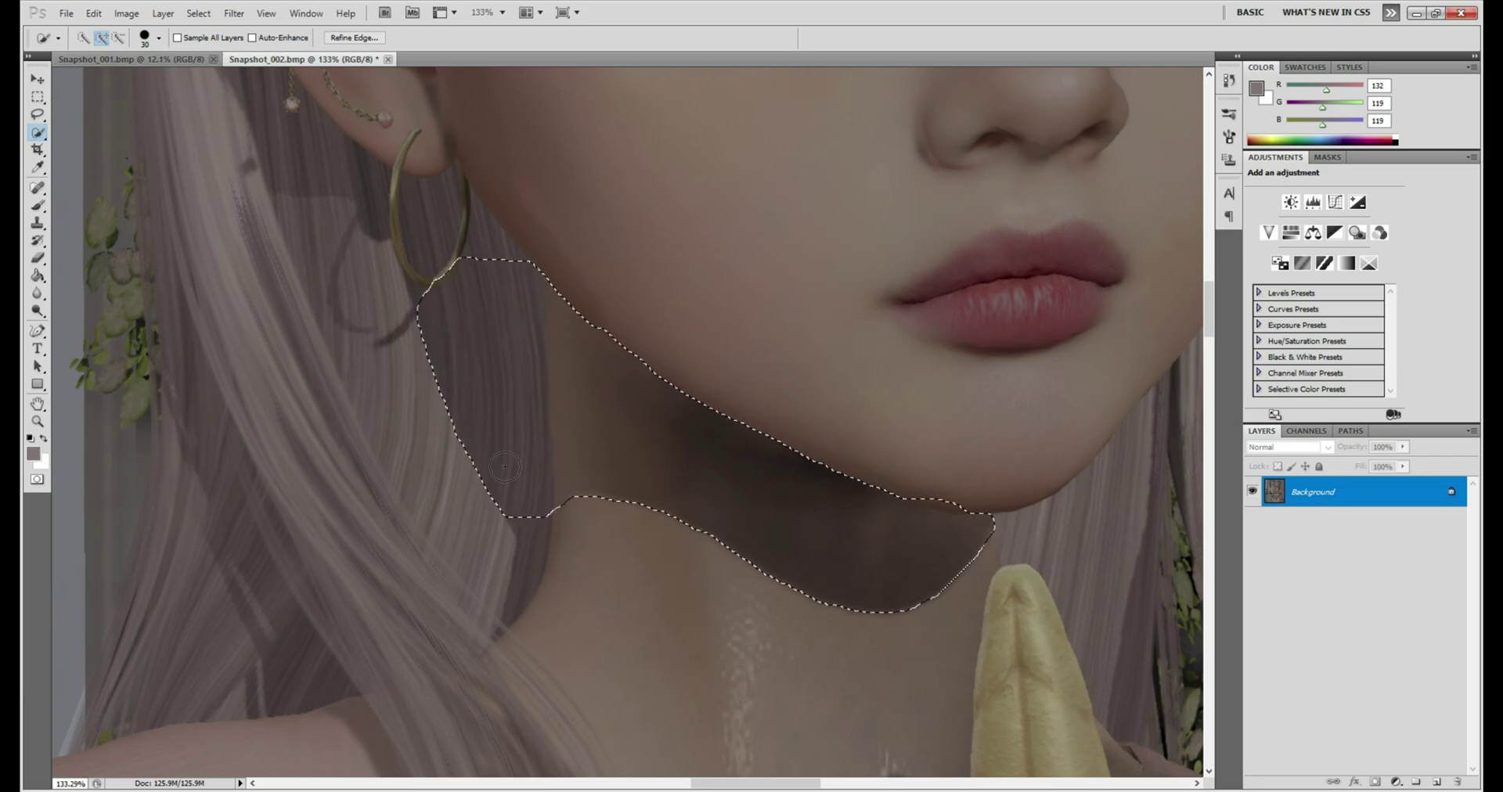
Subtract the earring, earlobe and hair areas beside the neck from the selection.
key("alt")
left_click_drag(418, 310, 517, 343)
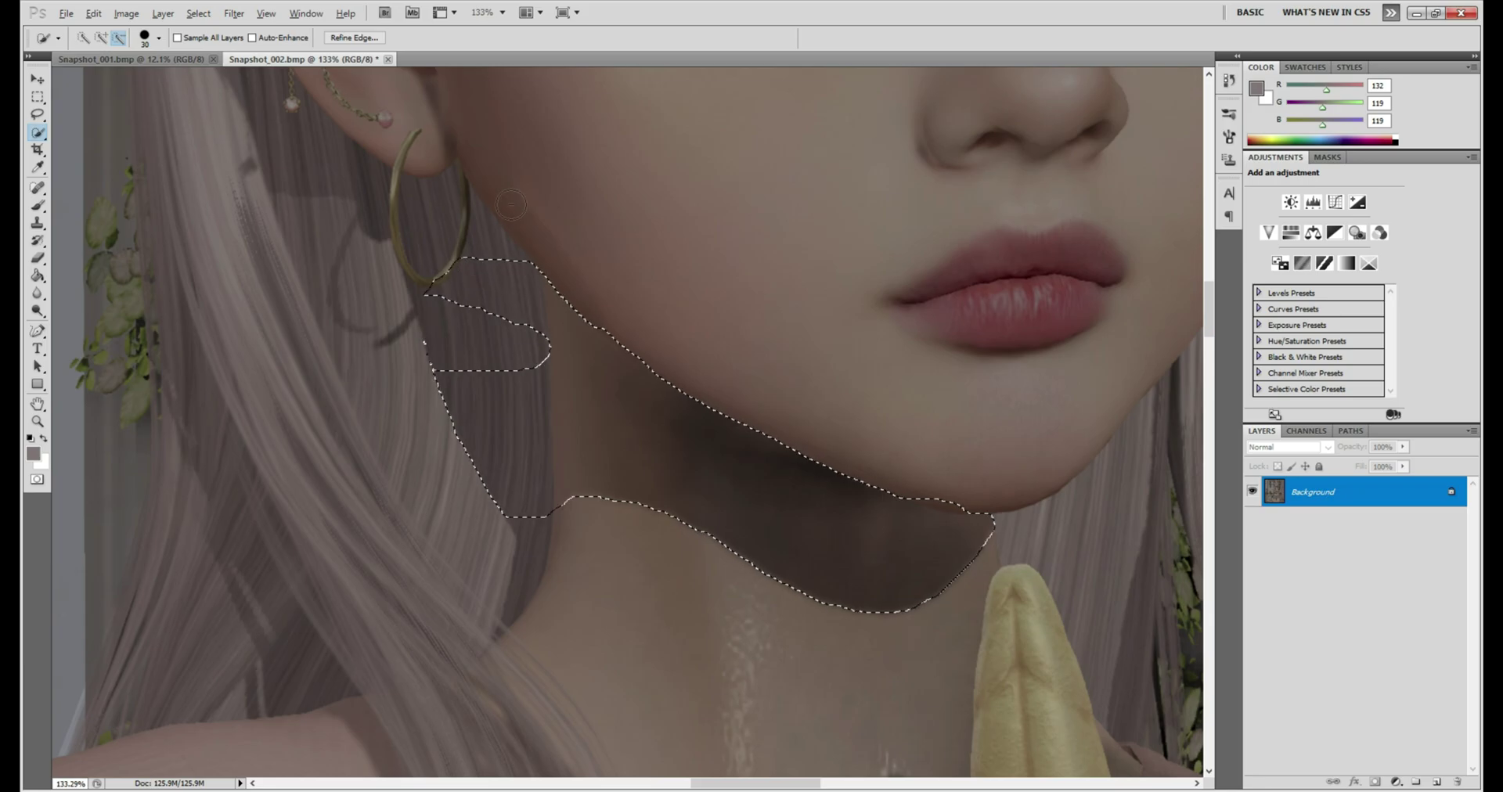
key("alt")
key("alt")
mouse_move(427, 292)
left_mouse_down()
mouse_move(507, 280)
mouse_move(426, 368)
mouse_move(474, 461)
left_mouse_up()
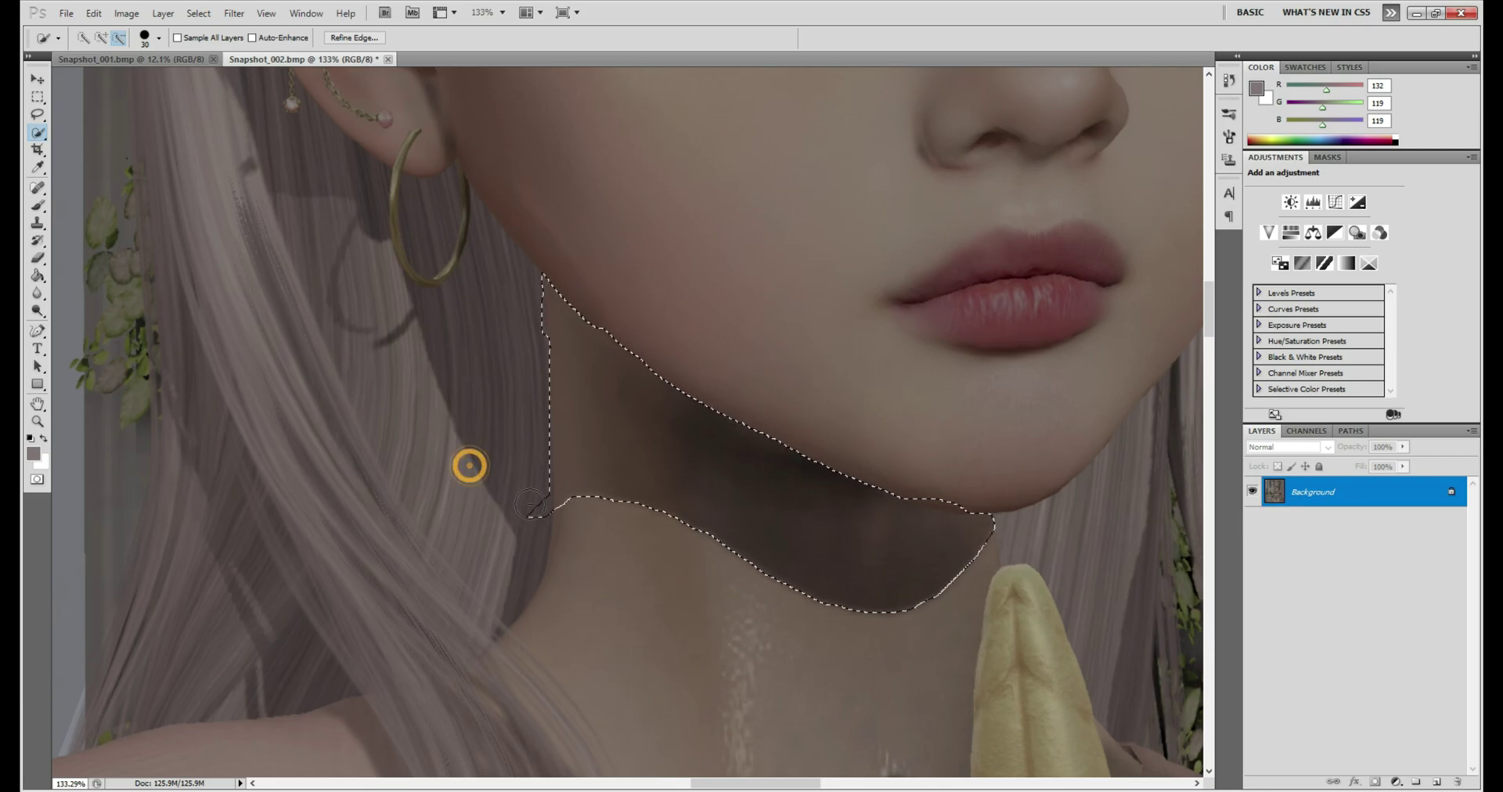
left_click_drag(470, 370, 535, 505)
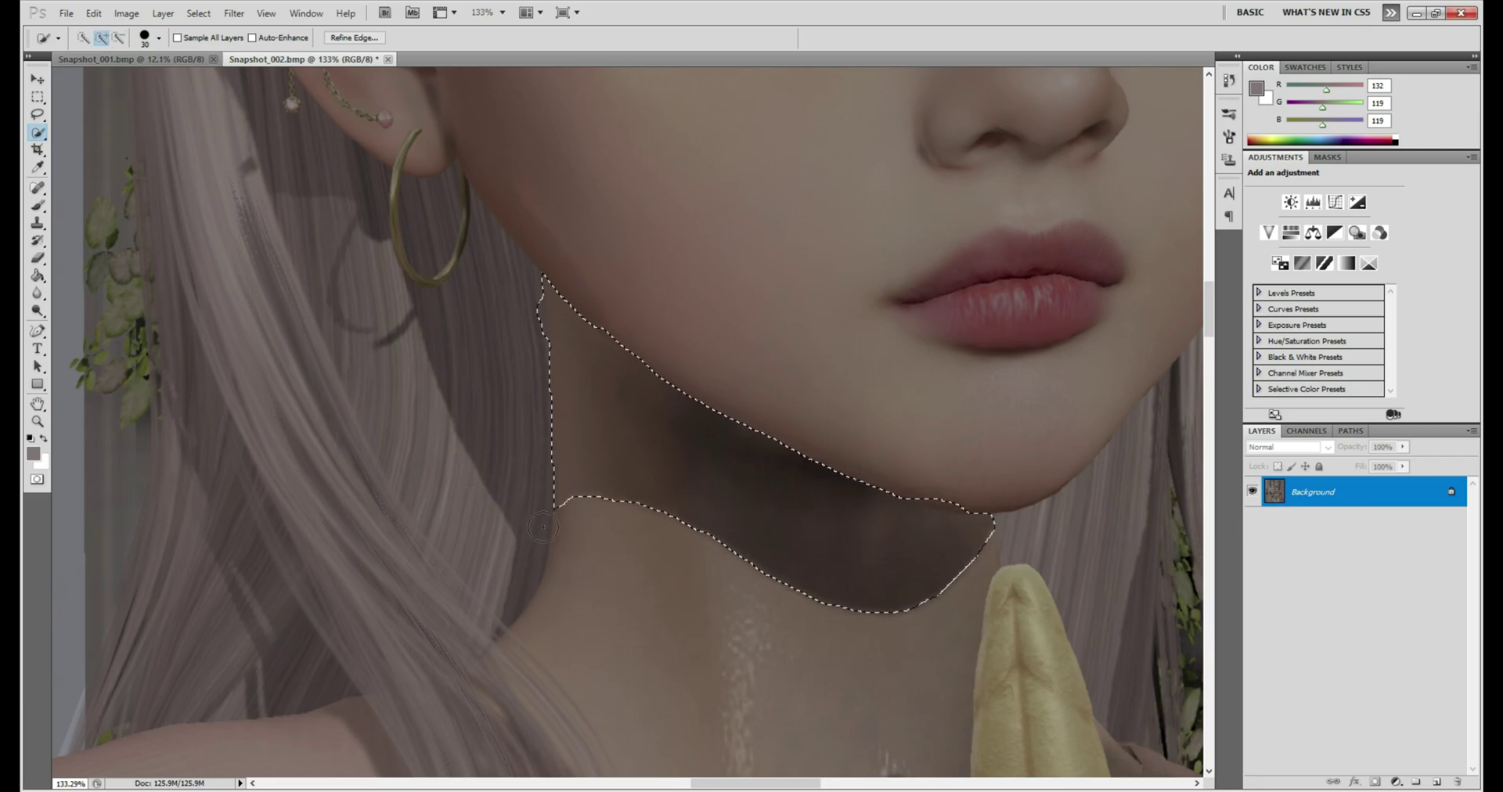
left_click(532, 324, "alt")
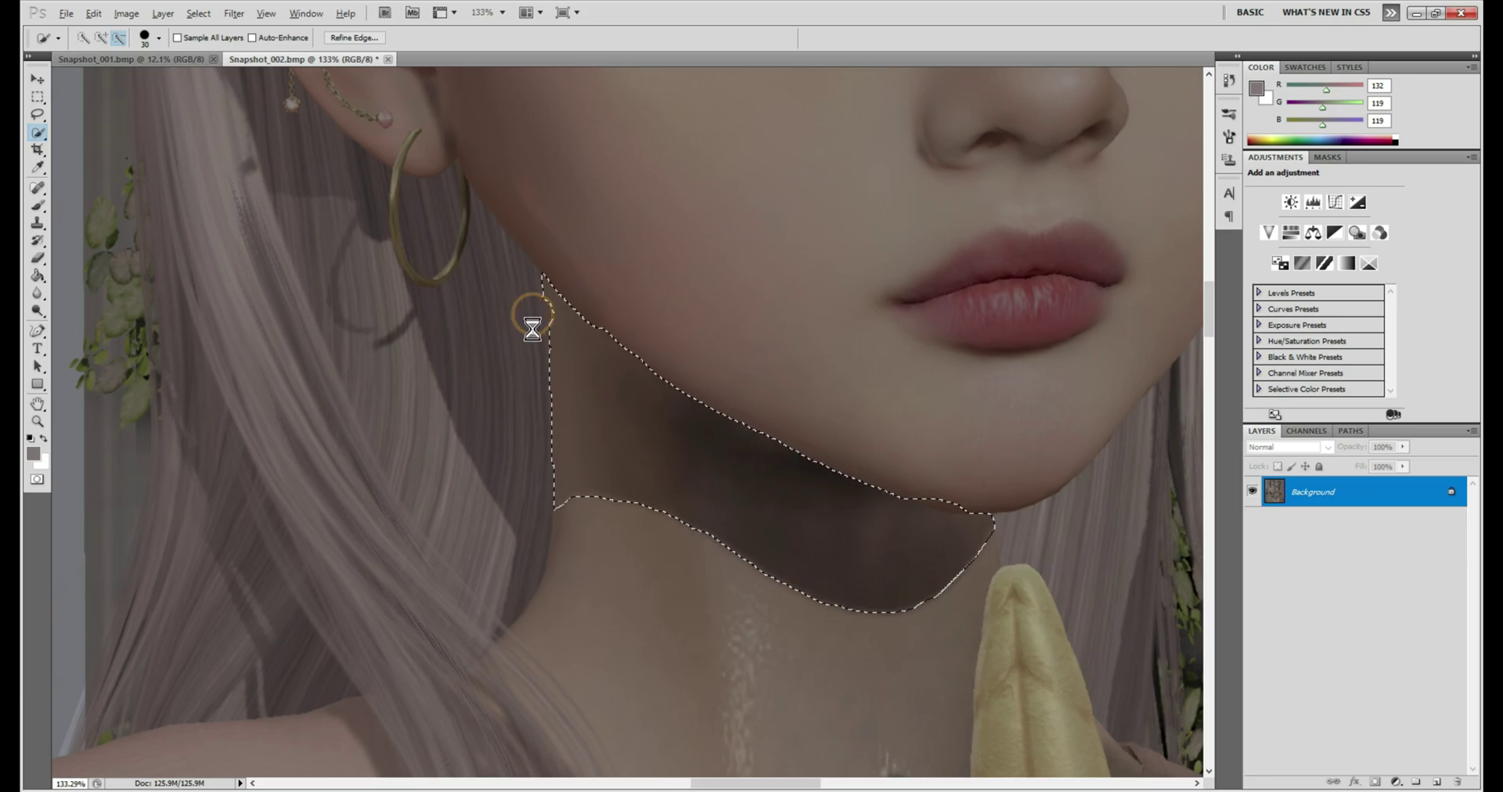
scroll(813, 503, "down", 3)
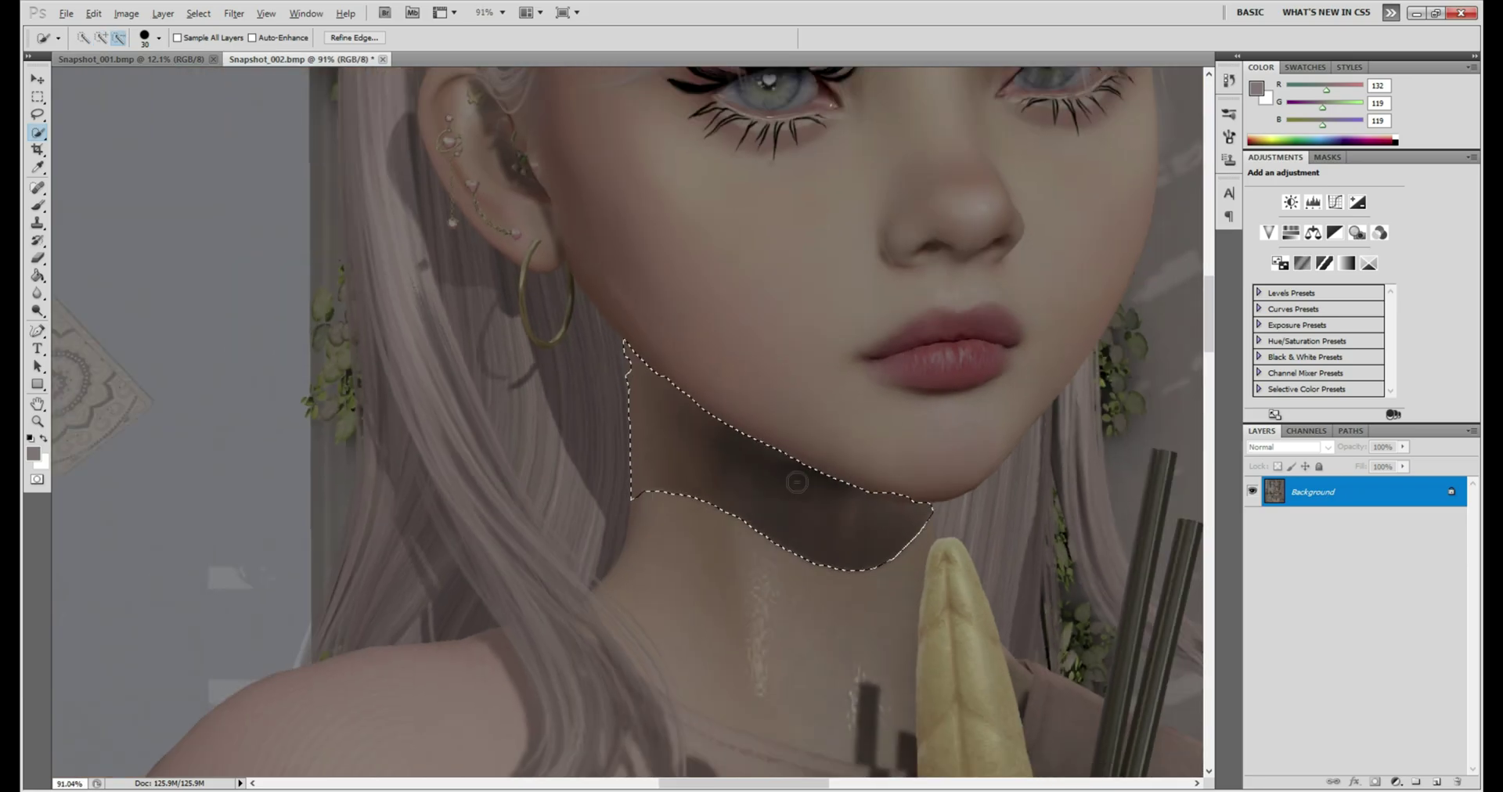
scroll(813, 502, "down", 1)
scroll(894, 534, "up", 3)
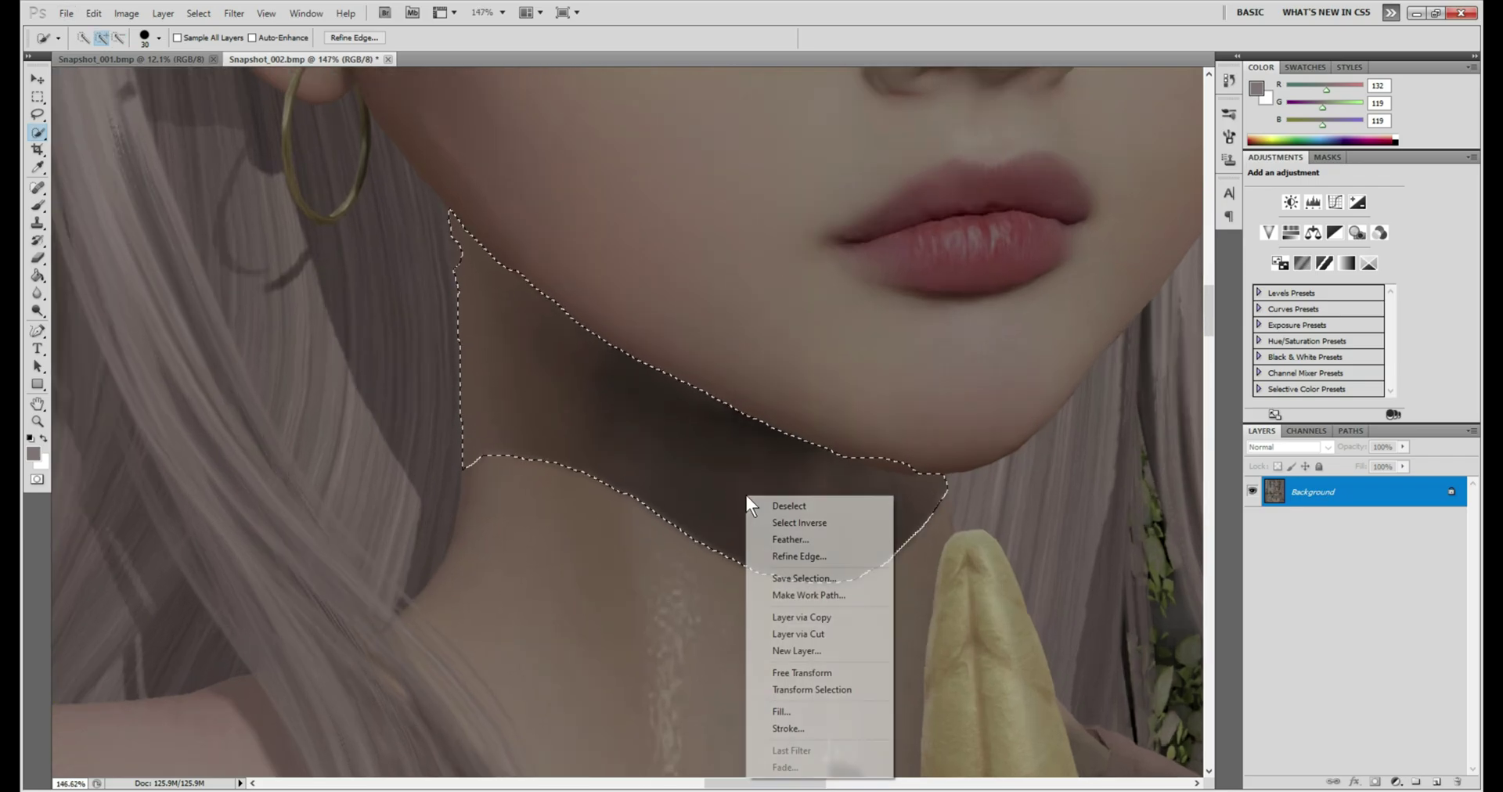
Copy the neck shadow selection onto a new Layer 1 with Layer via Copy.
right_click(748, 498)
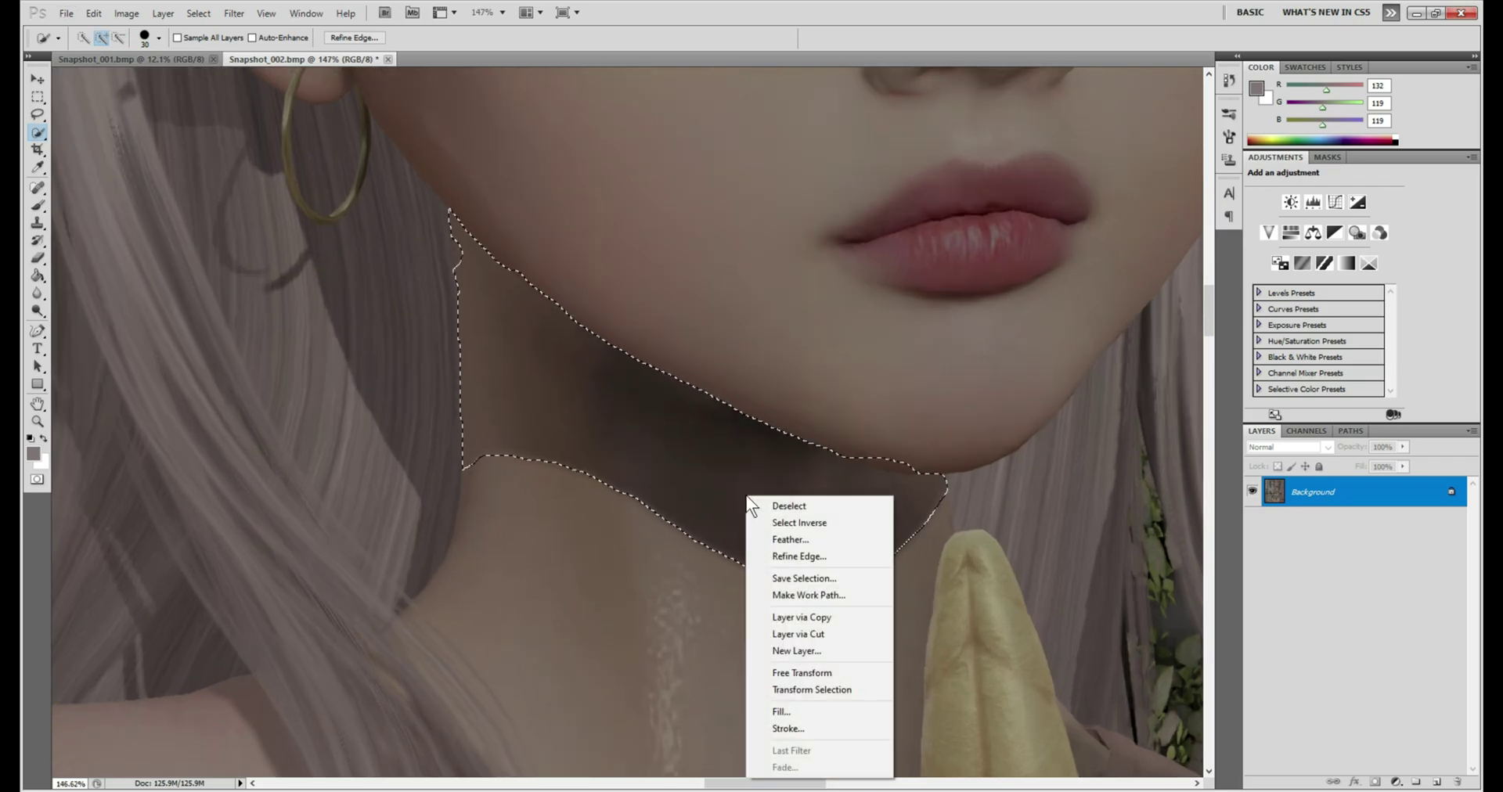
left_click(816, 618)
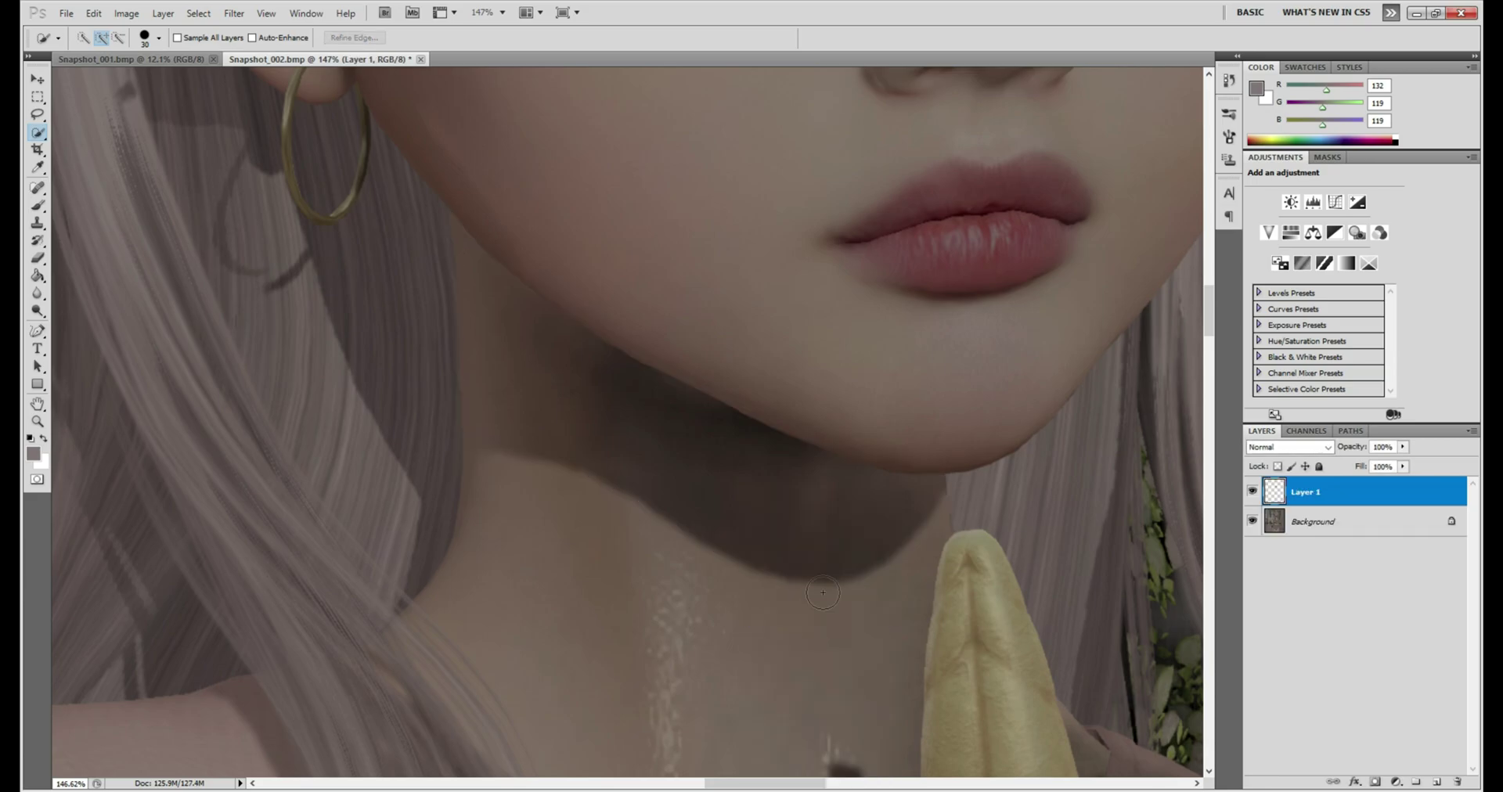
scroll(431, 297, "down", 3)
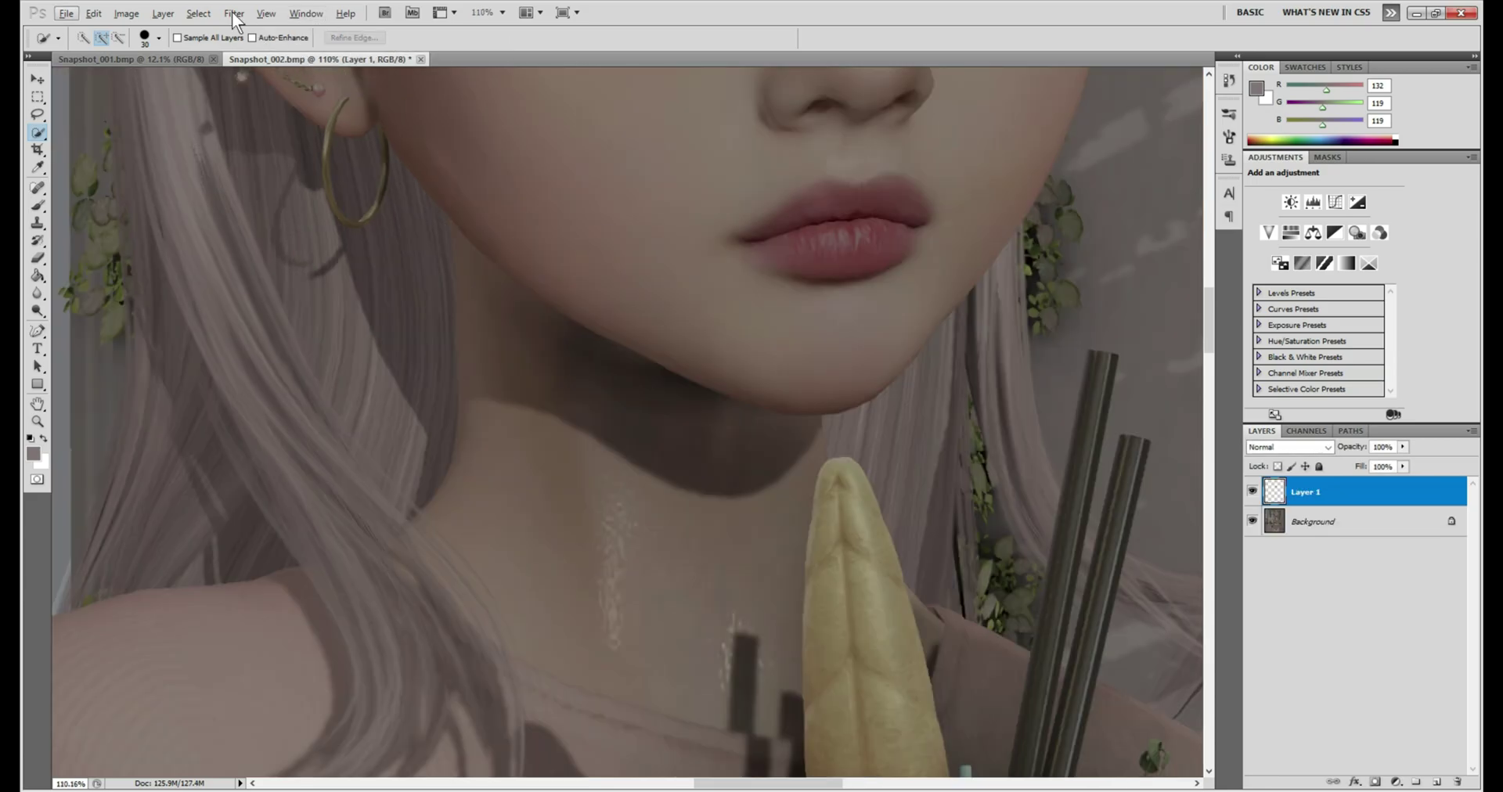
Apply a 20-pixel Gaussian Blur to Layer 1, toggling Preview to compare.
left_click(200, 13)
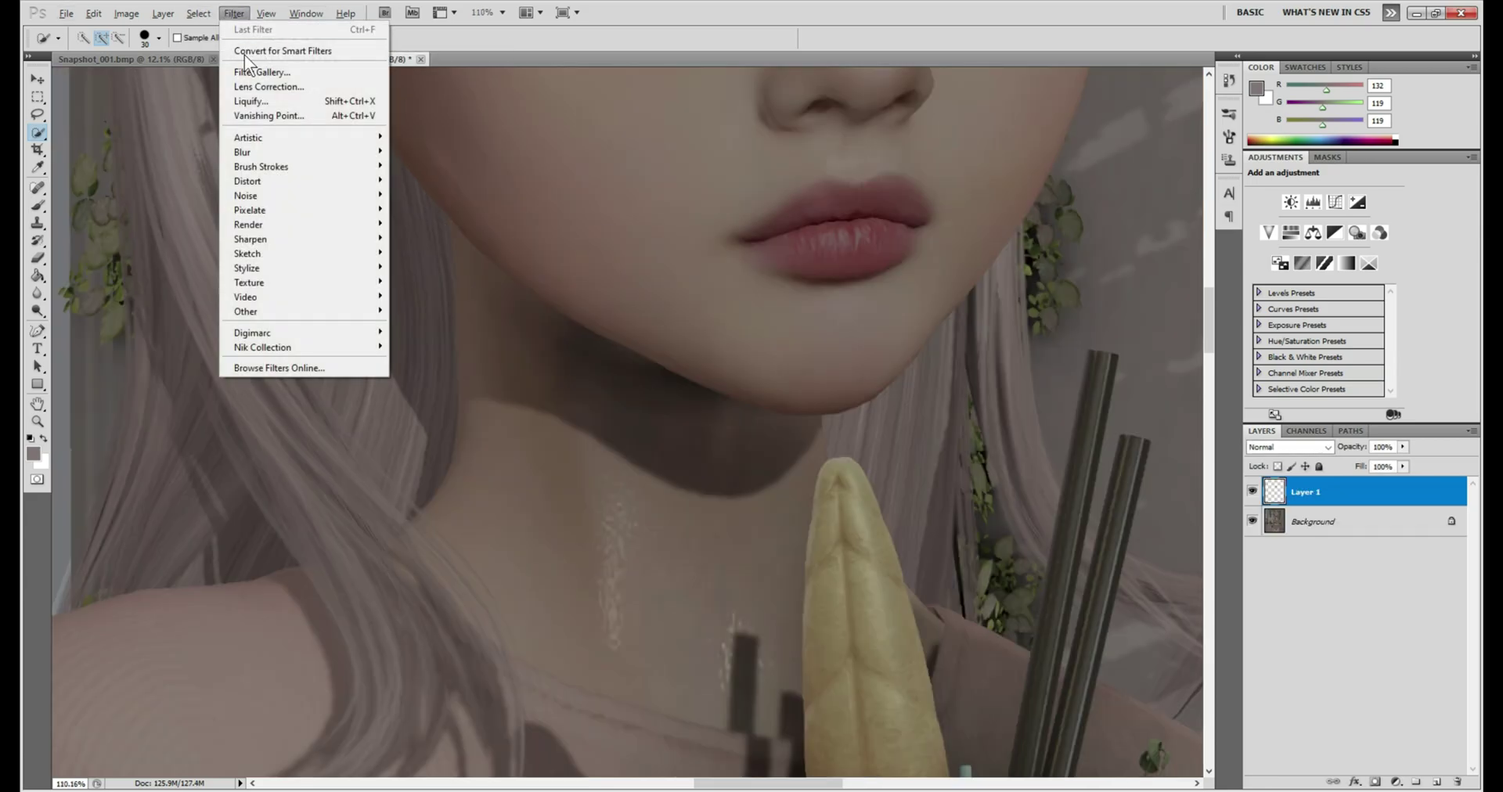
mouse_move(270, 153)
left_click(435, 212)
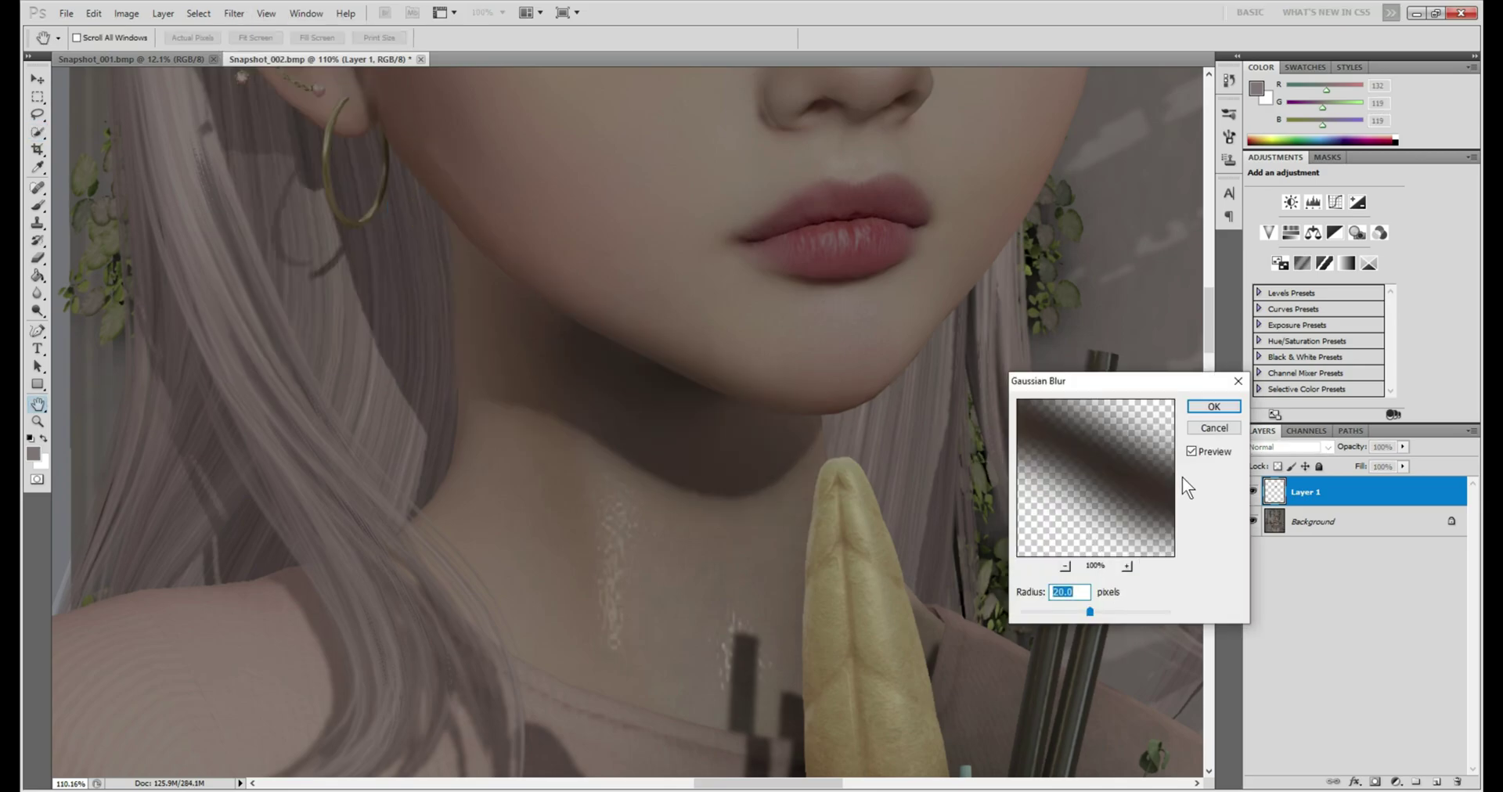
left_click(1209, 454)
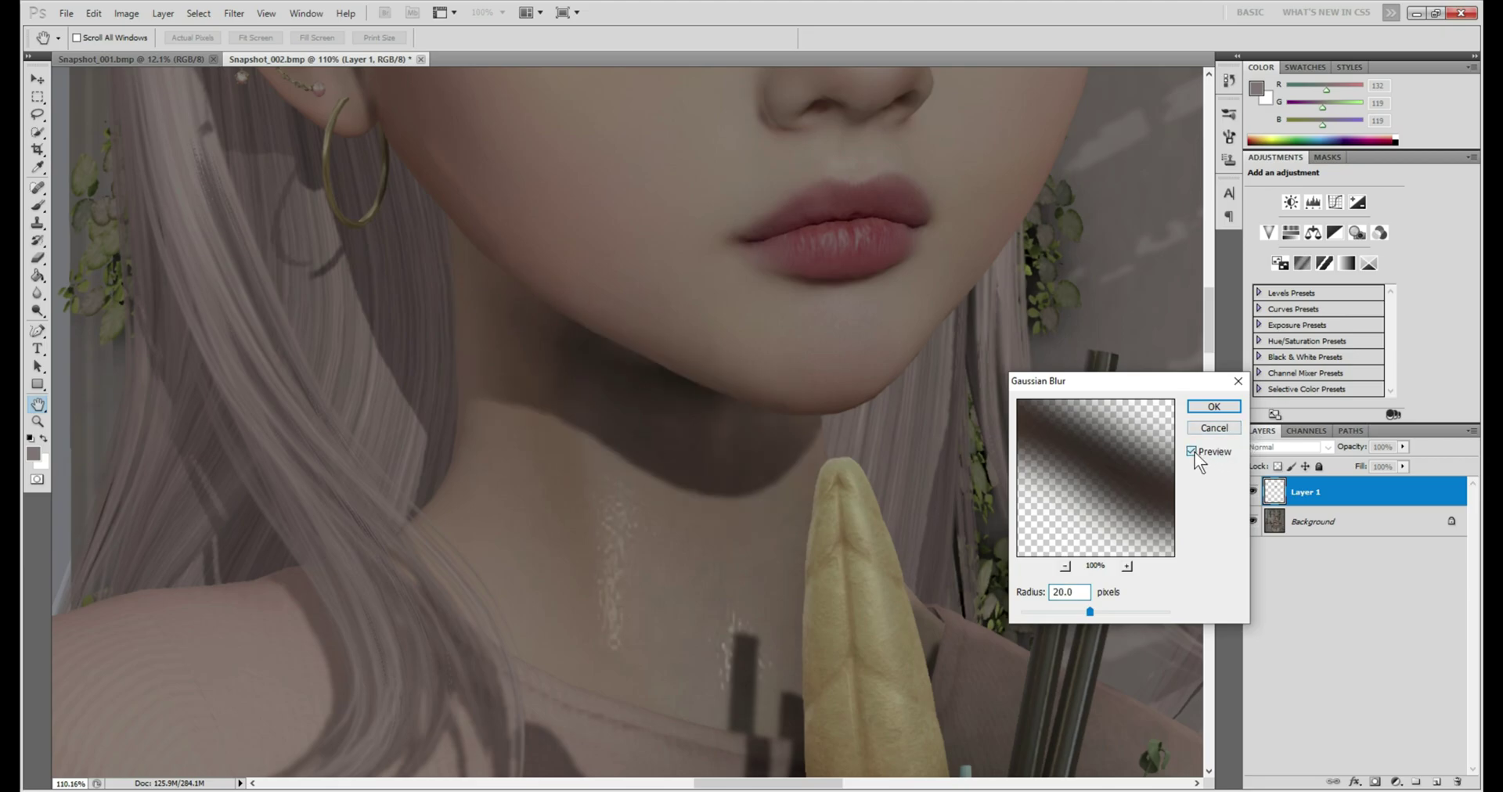
left_click(1194, 454)
left_click(1193, 454)
left_click(1191, 451)
left_click(1213, 407)
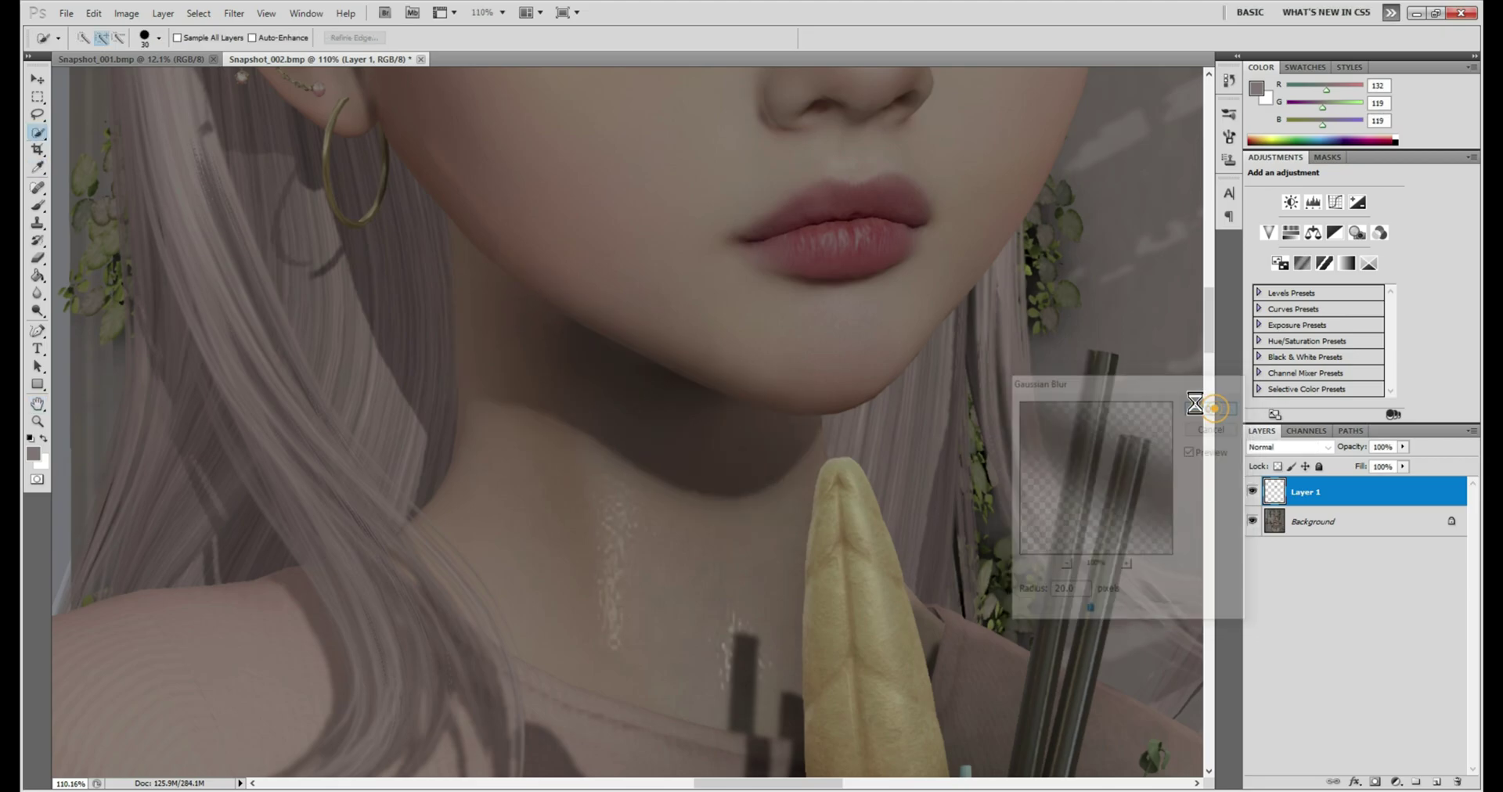
Erase the blurred shadow spilling past the jawline and hair with a 50%-opacity eraser.
left_click(37, 263)
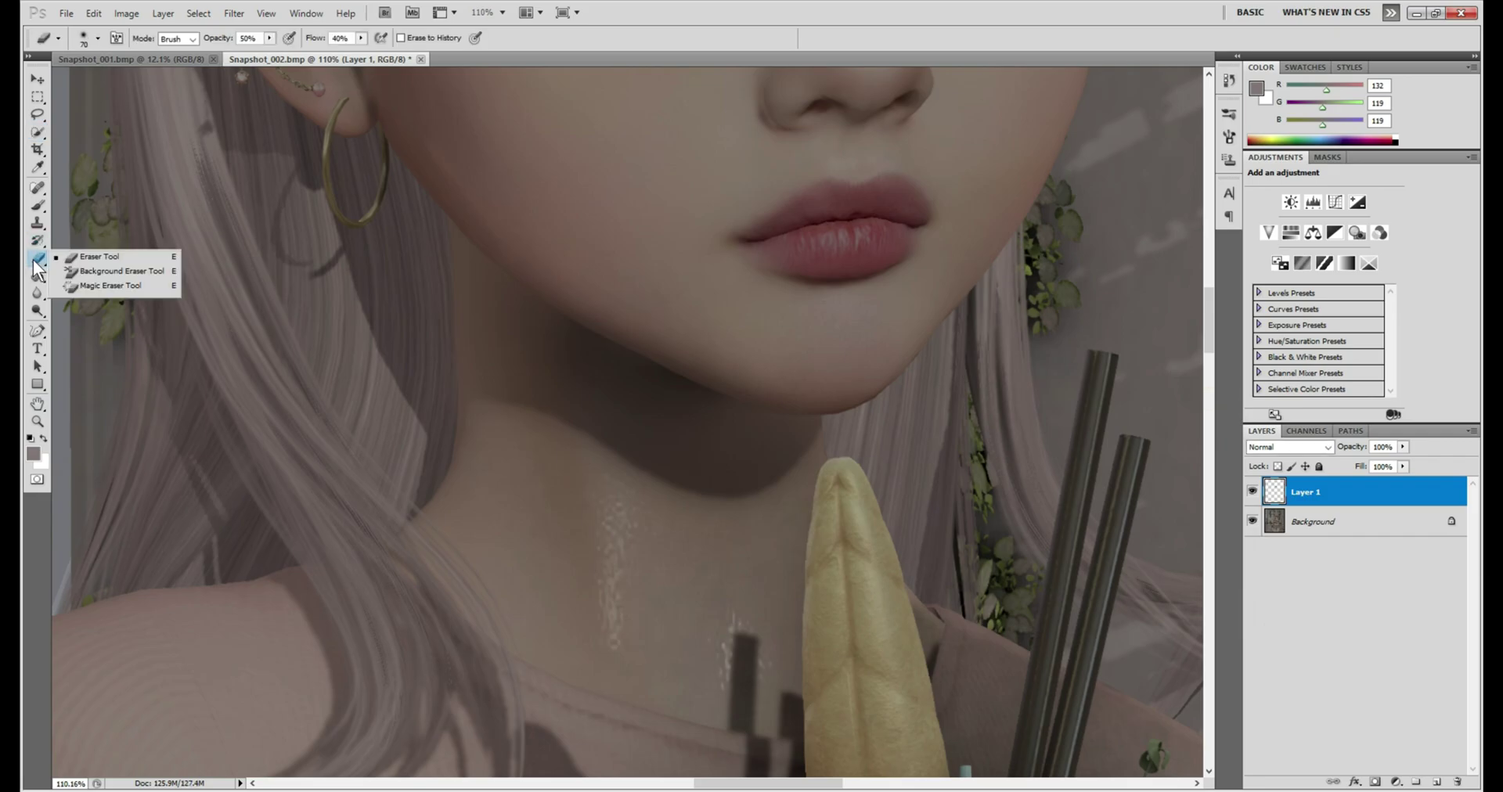
scroll(383, 298, "up", 2)
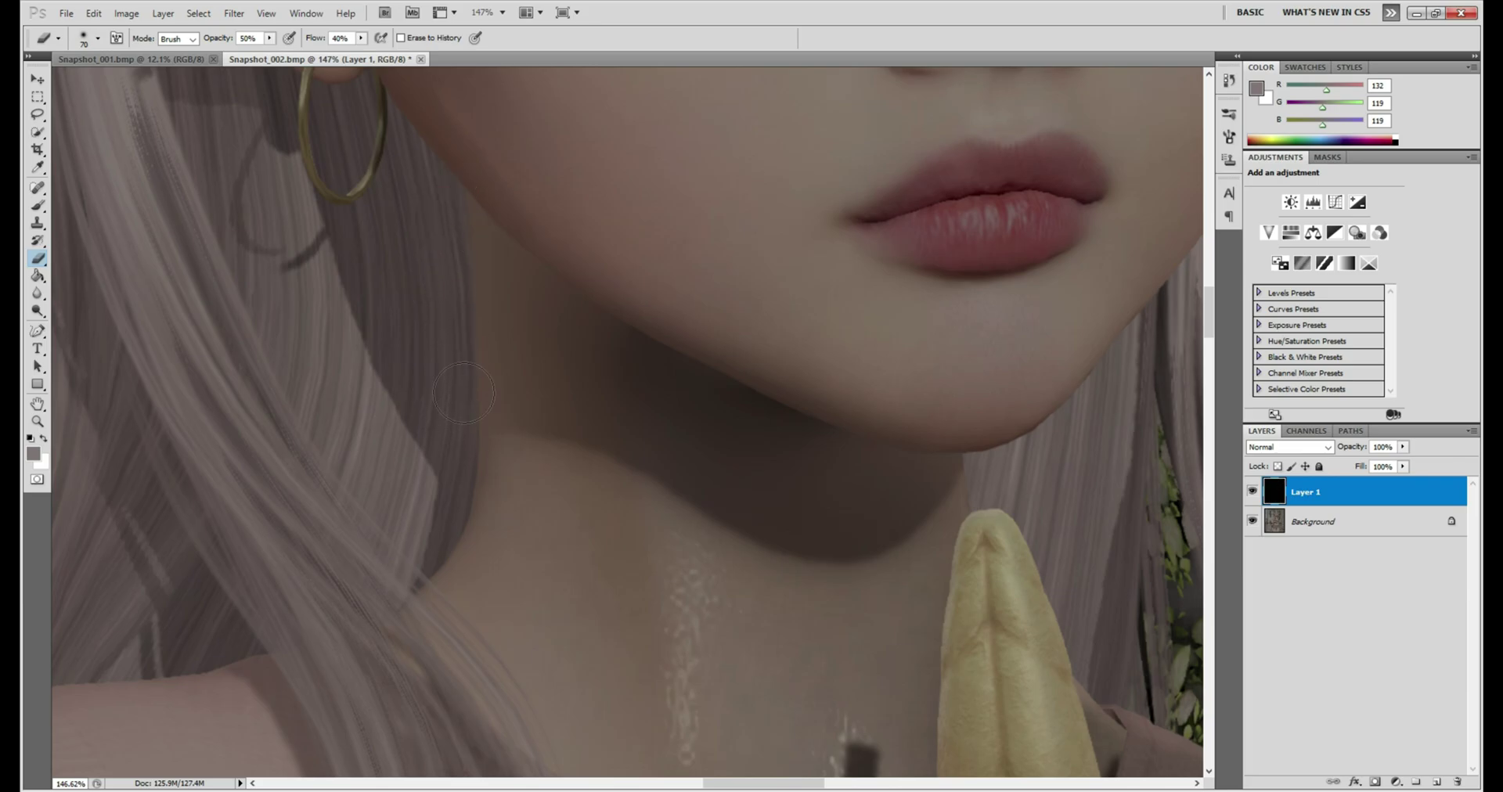
left_click(443, 445)
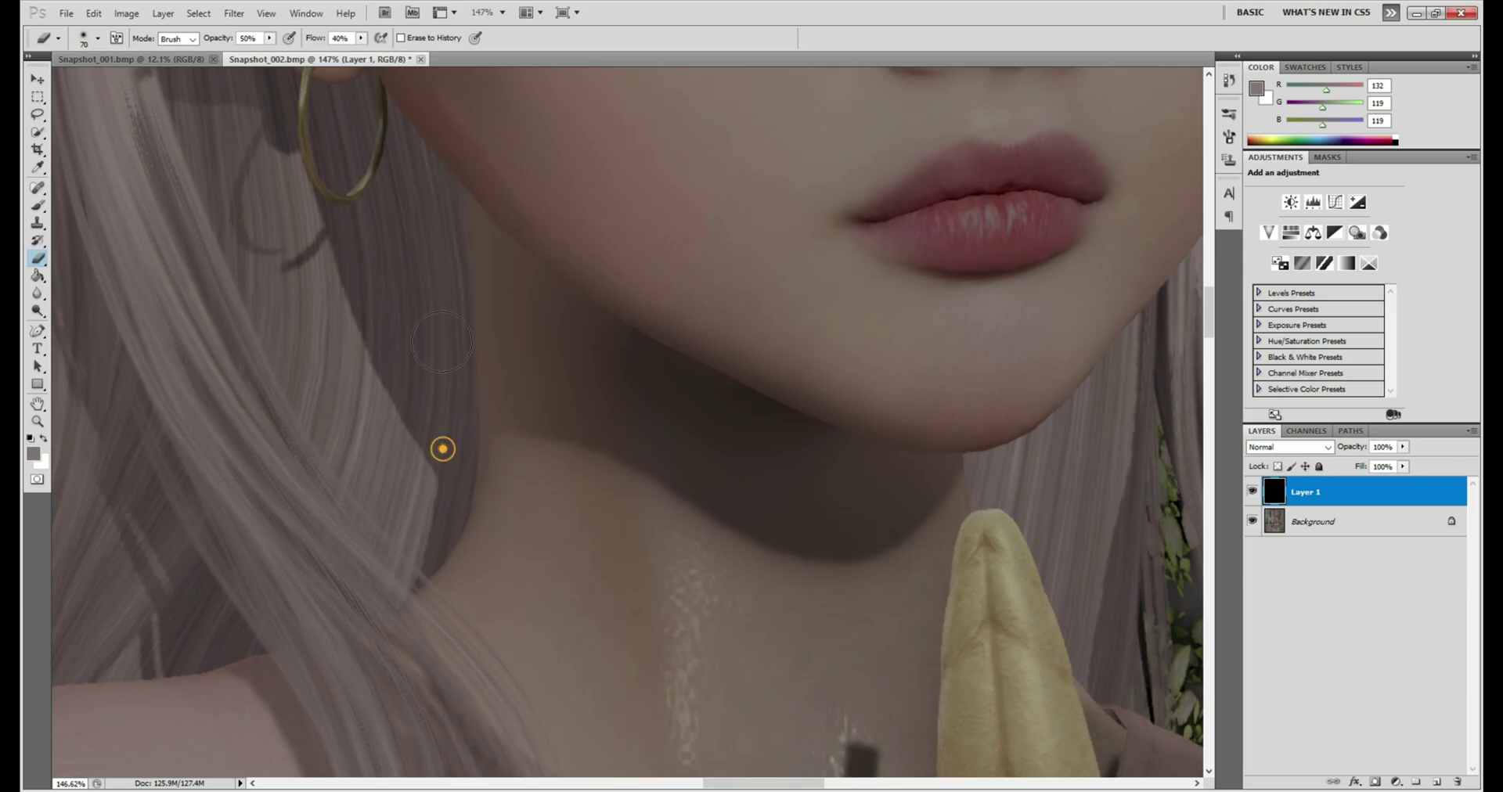
left_click(432, 189)
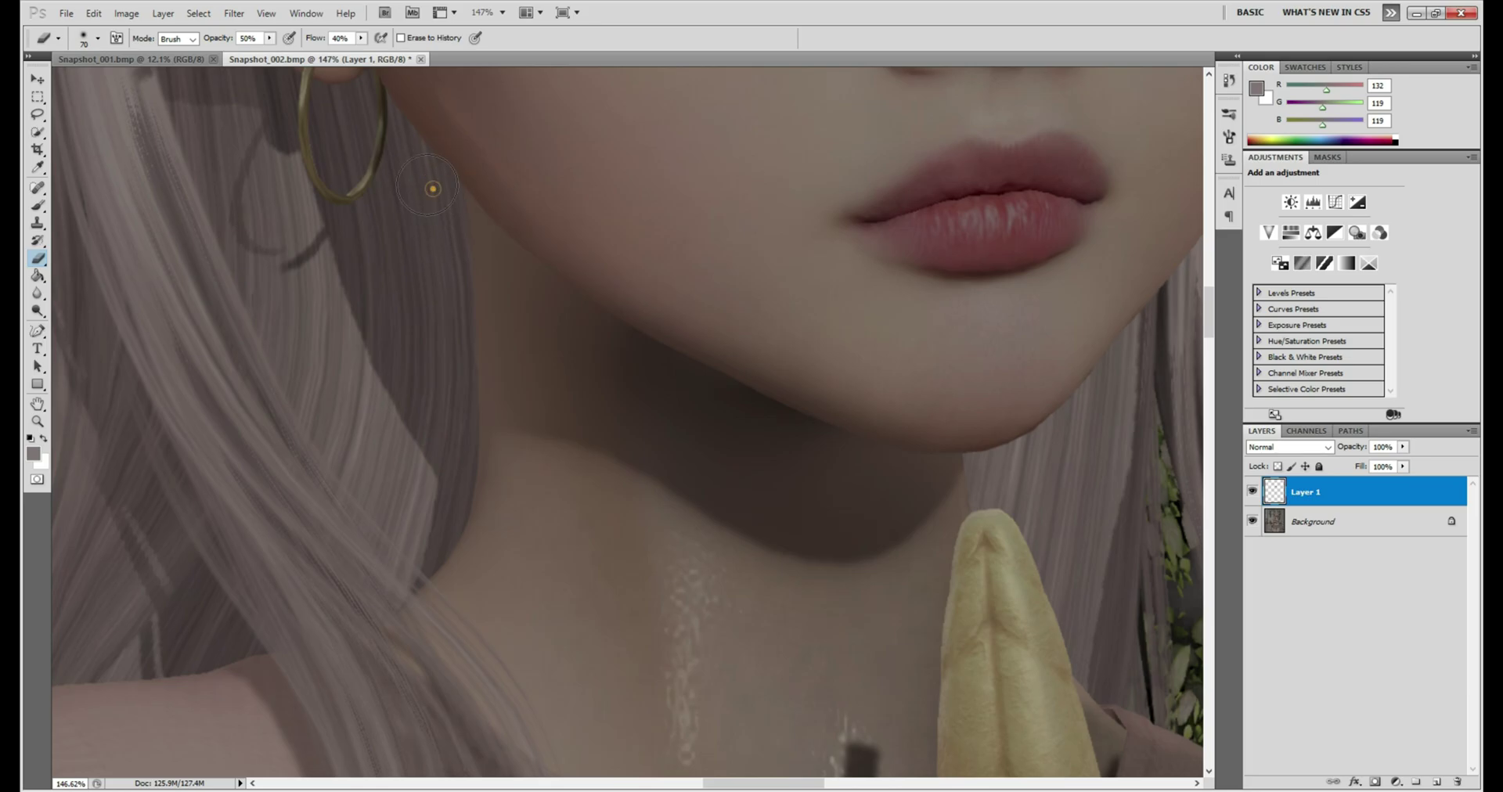
left_click(438, 246)
scroll(1033, 491, "up", 3)
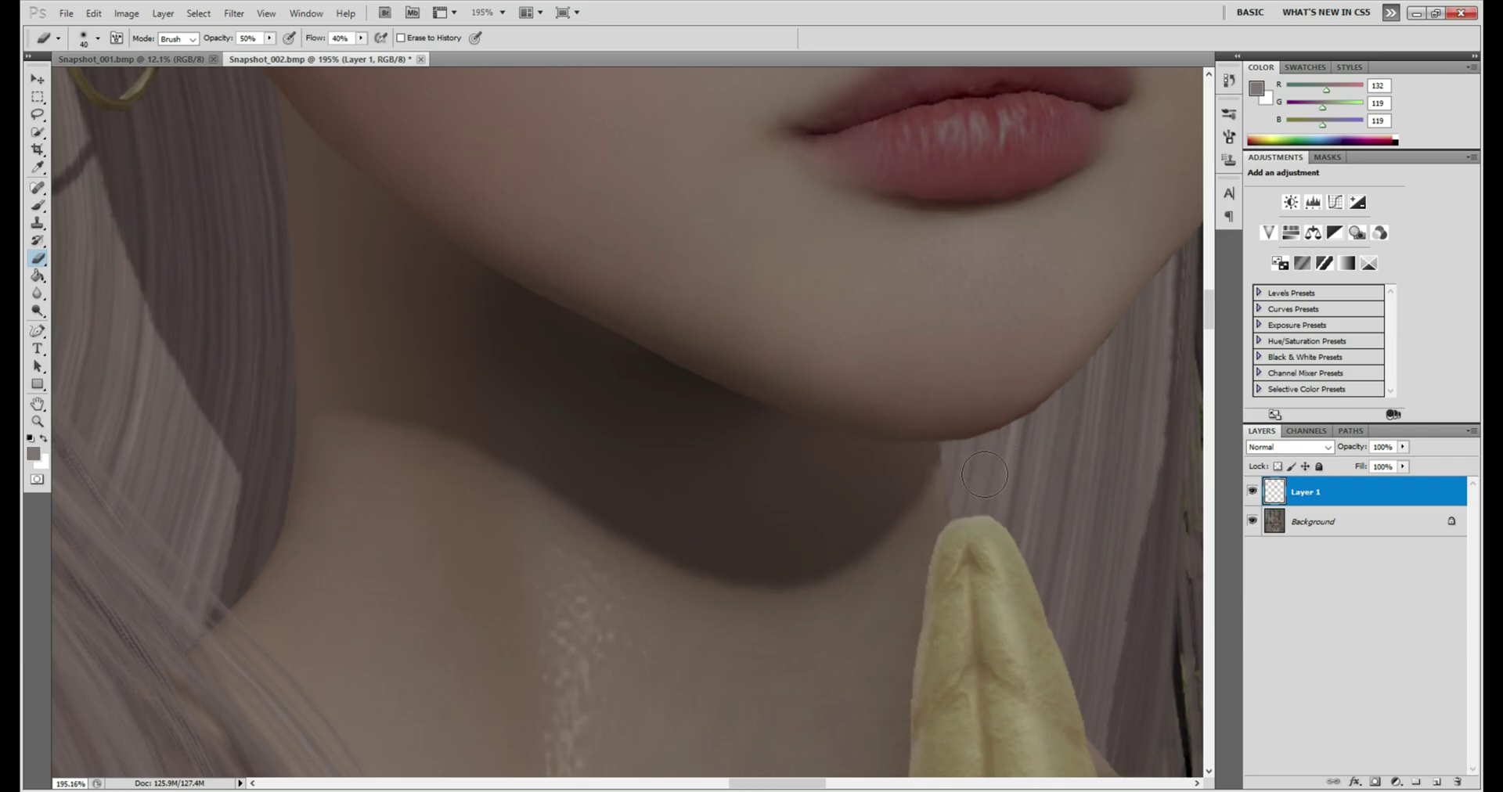
scroll(721, 466, "down", 4)
scroll(721, 466, "down", 2)
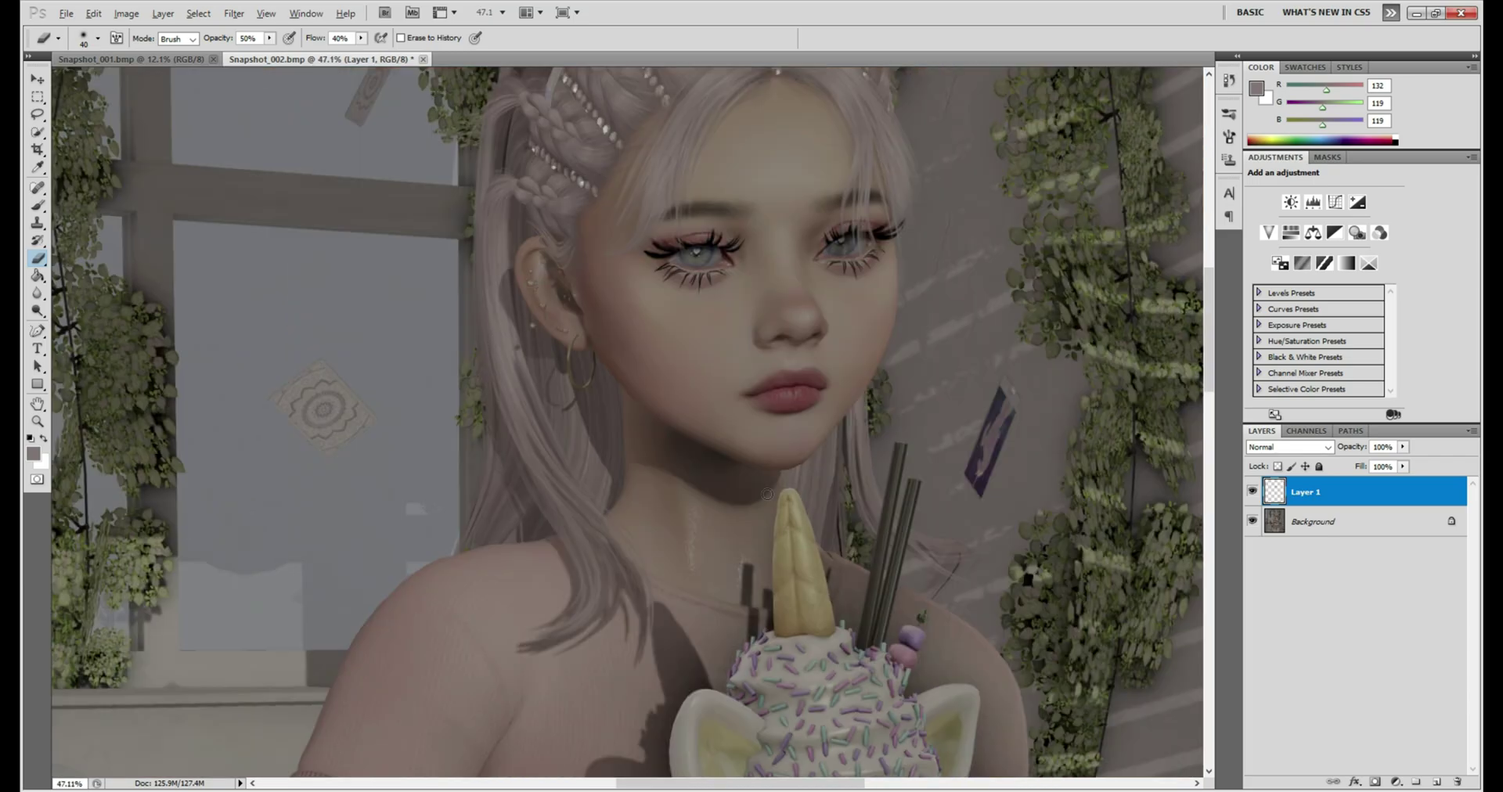
left_click(1251, 492)
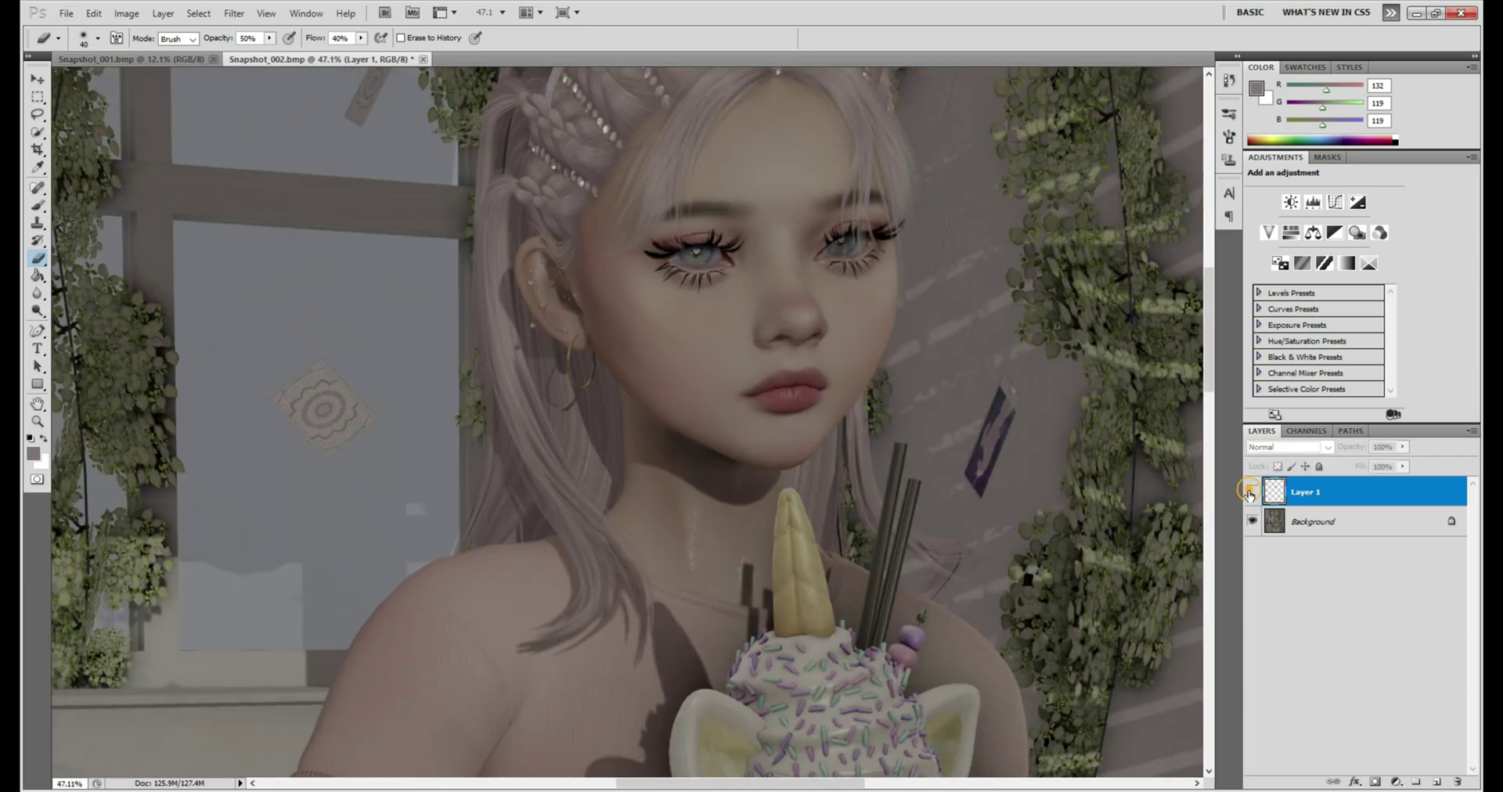
left_click(1251, 491)
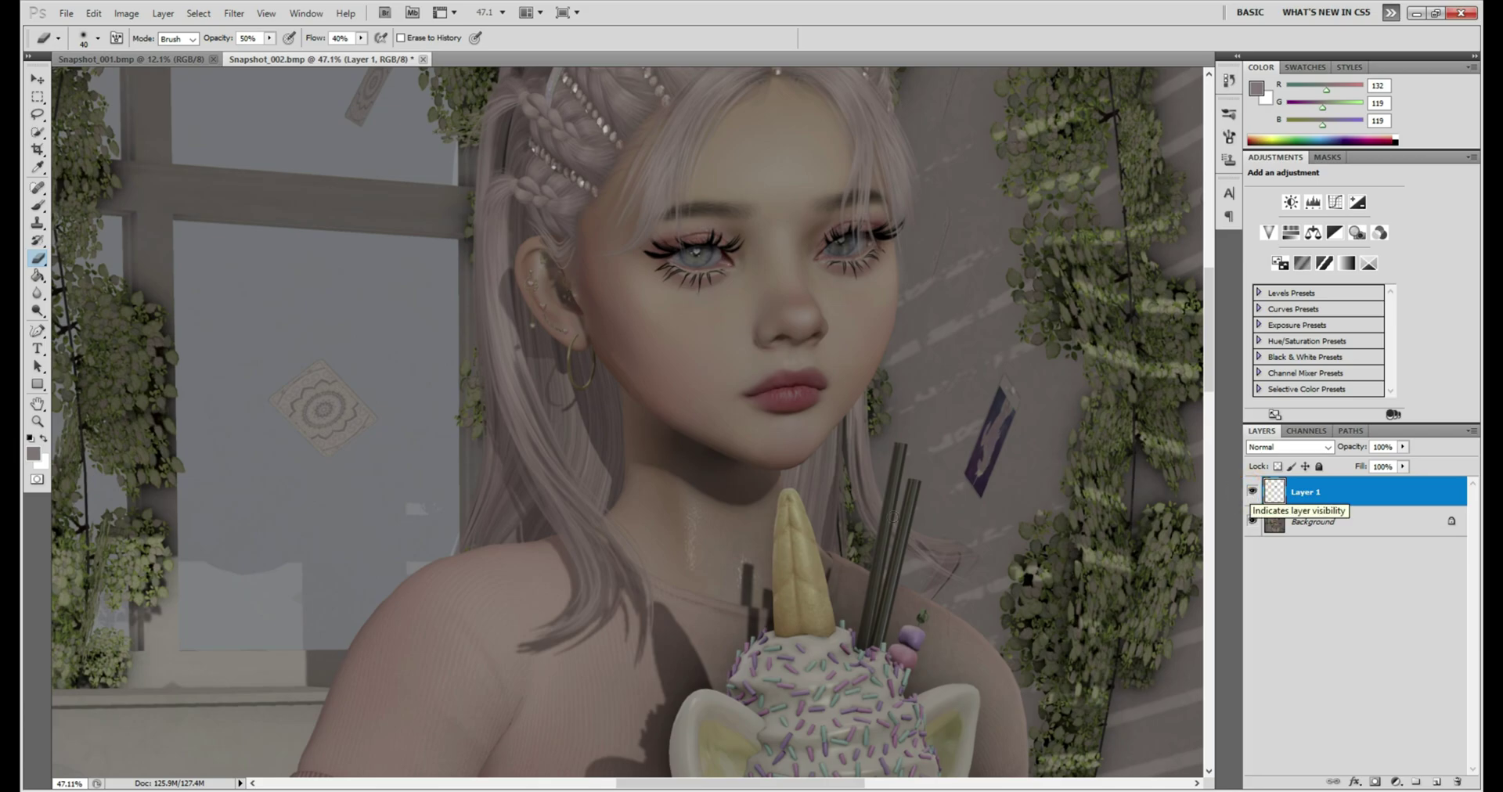
scroll(687, 482, "up", 6)
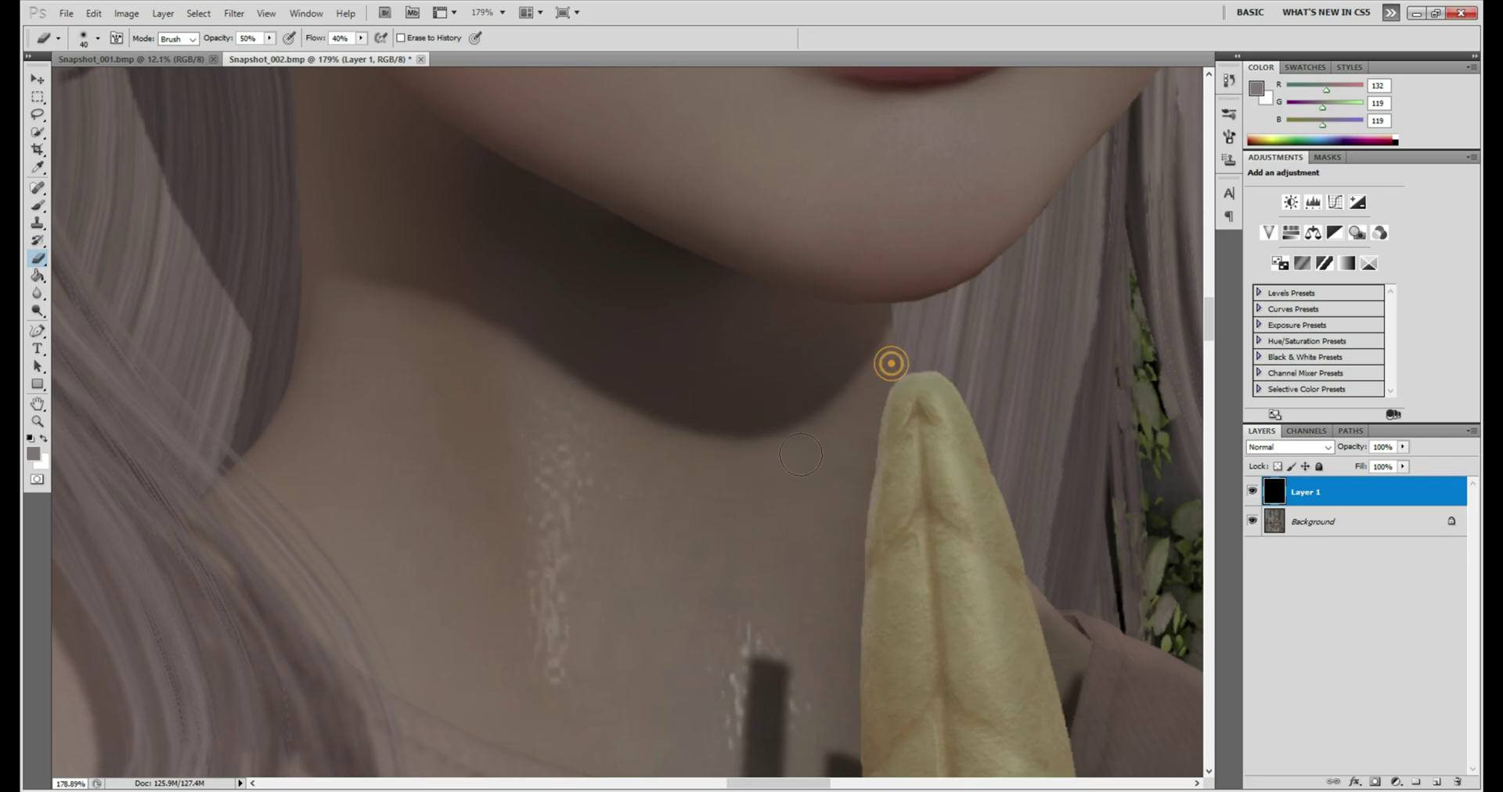
scroll(886, 568, "down", 5)
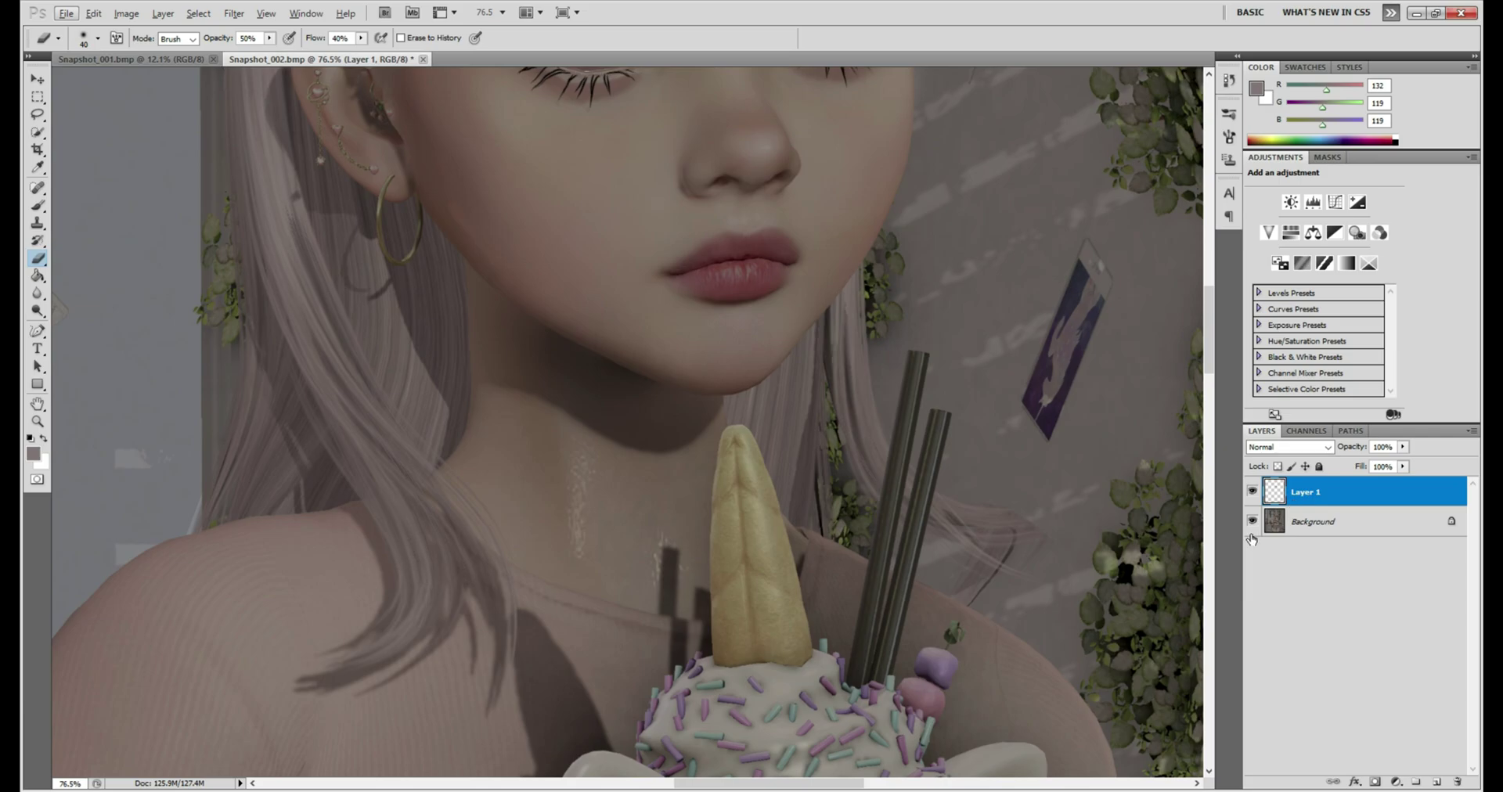
left_click(1252, 492)
left_click(1253, 492)
scroll(586, 330, "up", 1)
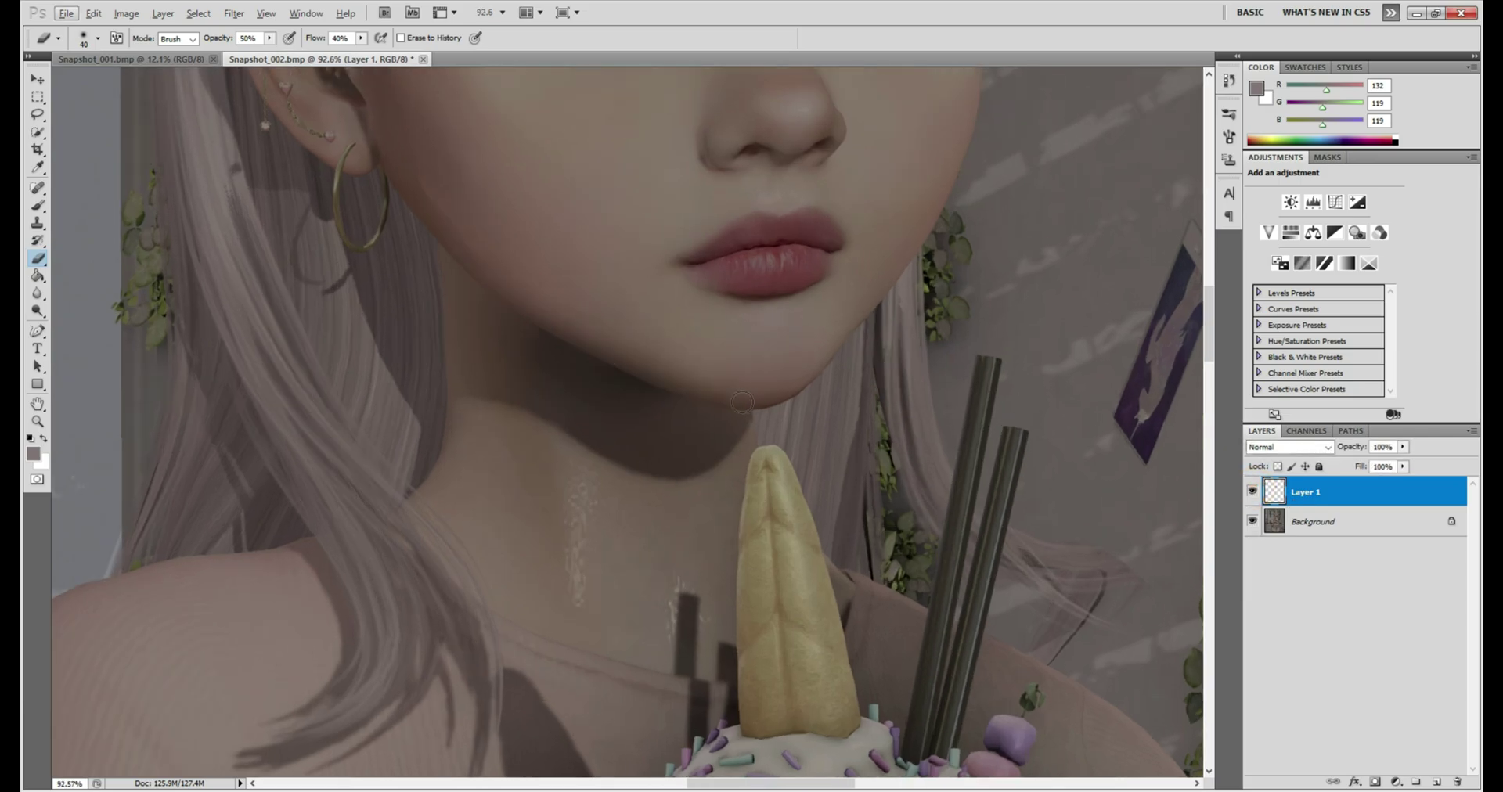
scroll(532, 317, "up", 1)
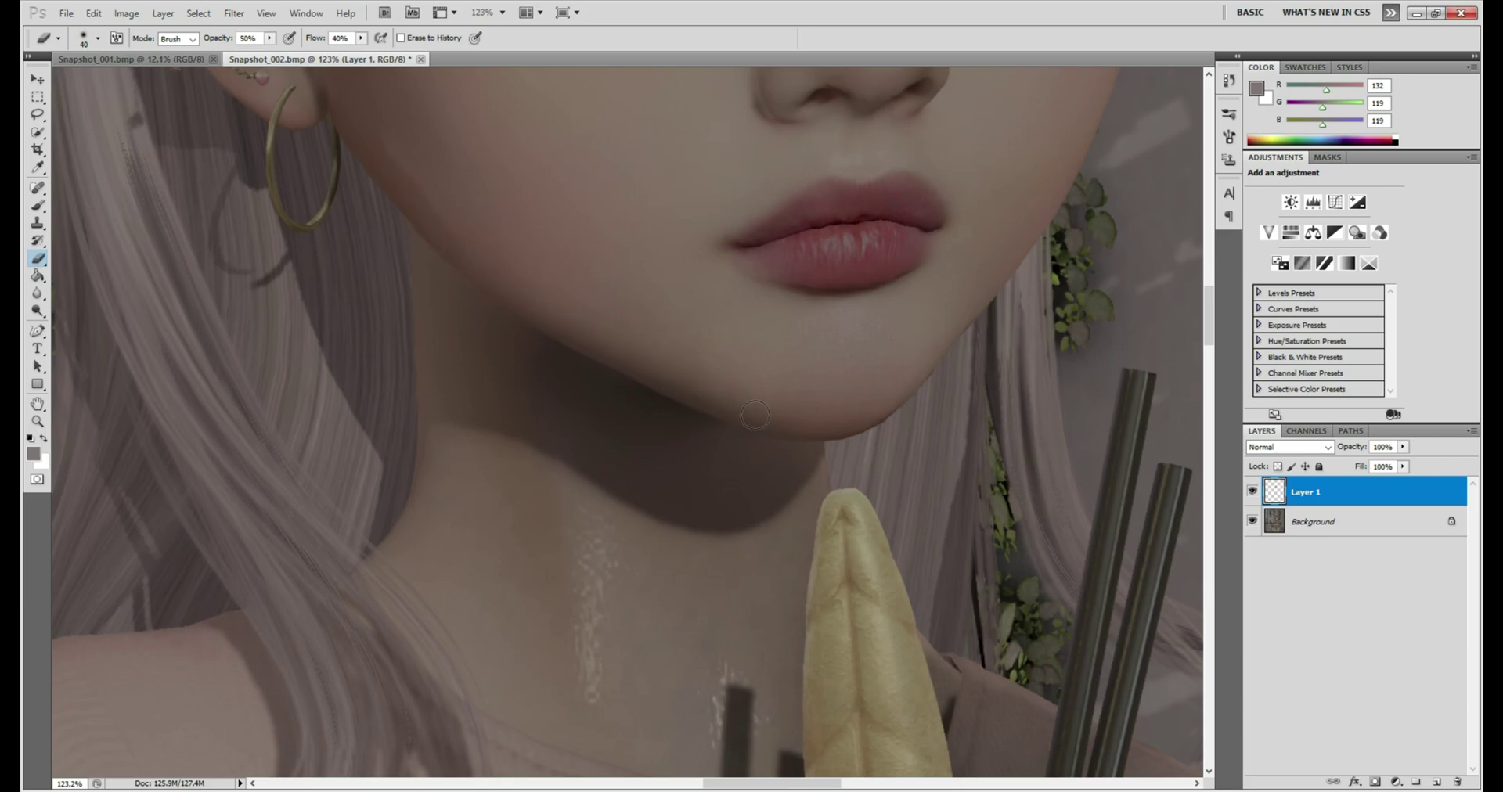
scroll(835, 425, "down", 5)
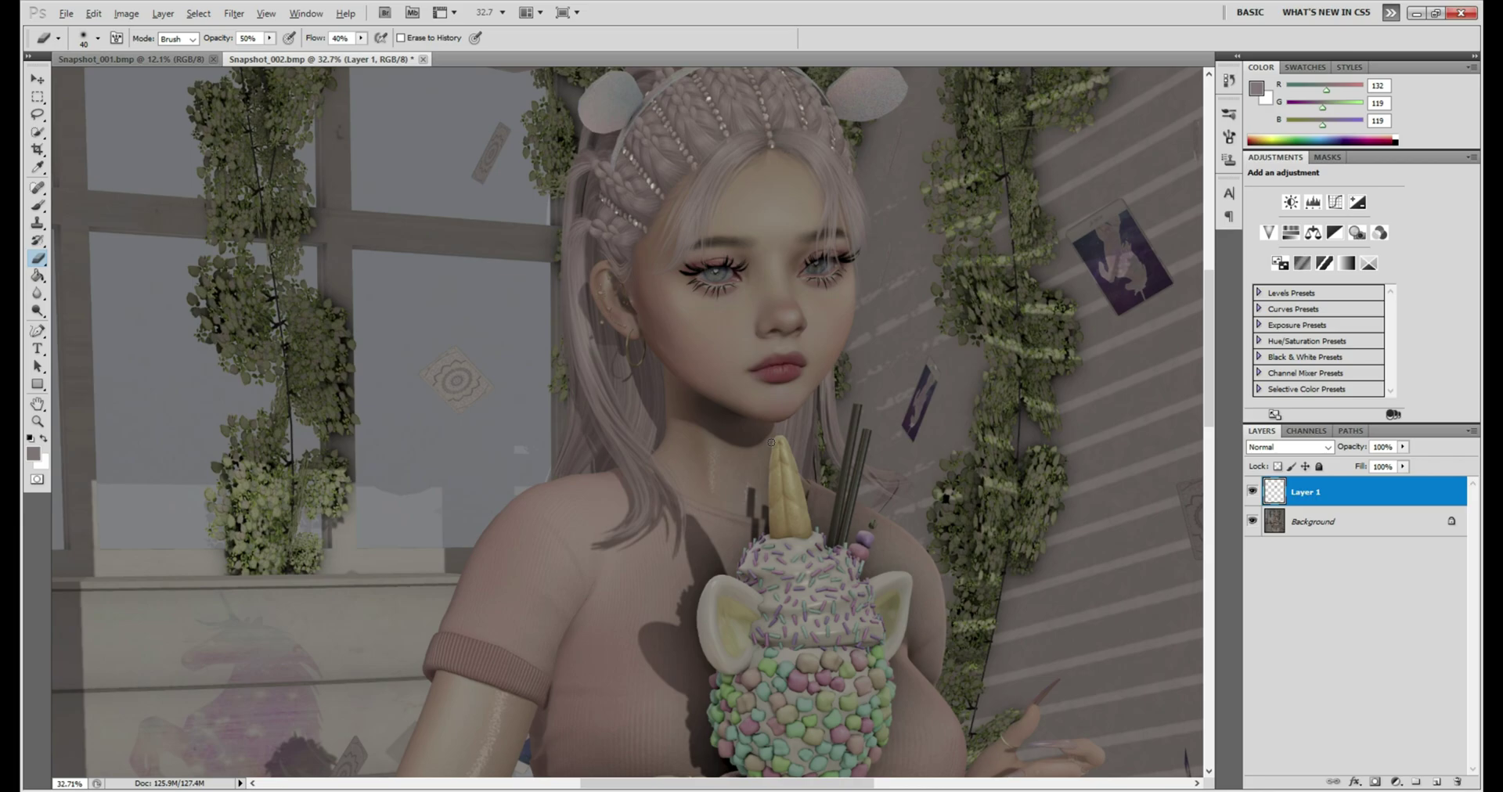
key("alt")
left_click(1250, 496)
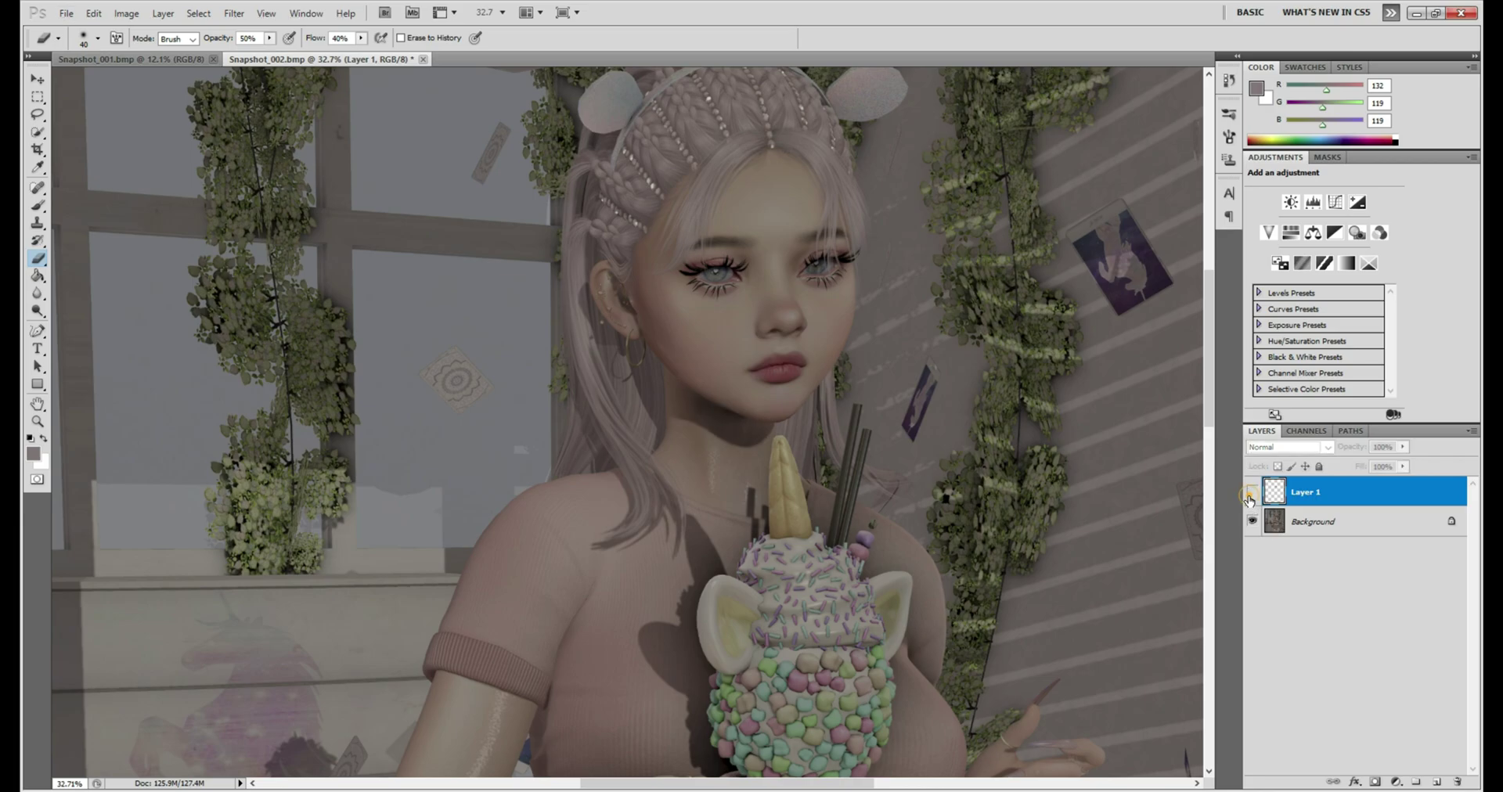
left_click(1251, 497)
left_click(1254, 498)
left_click(1253, 491)
left_click(1253, 492)
left_click(1252, 492)
left_click(1254, 491)
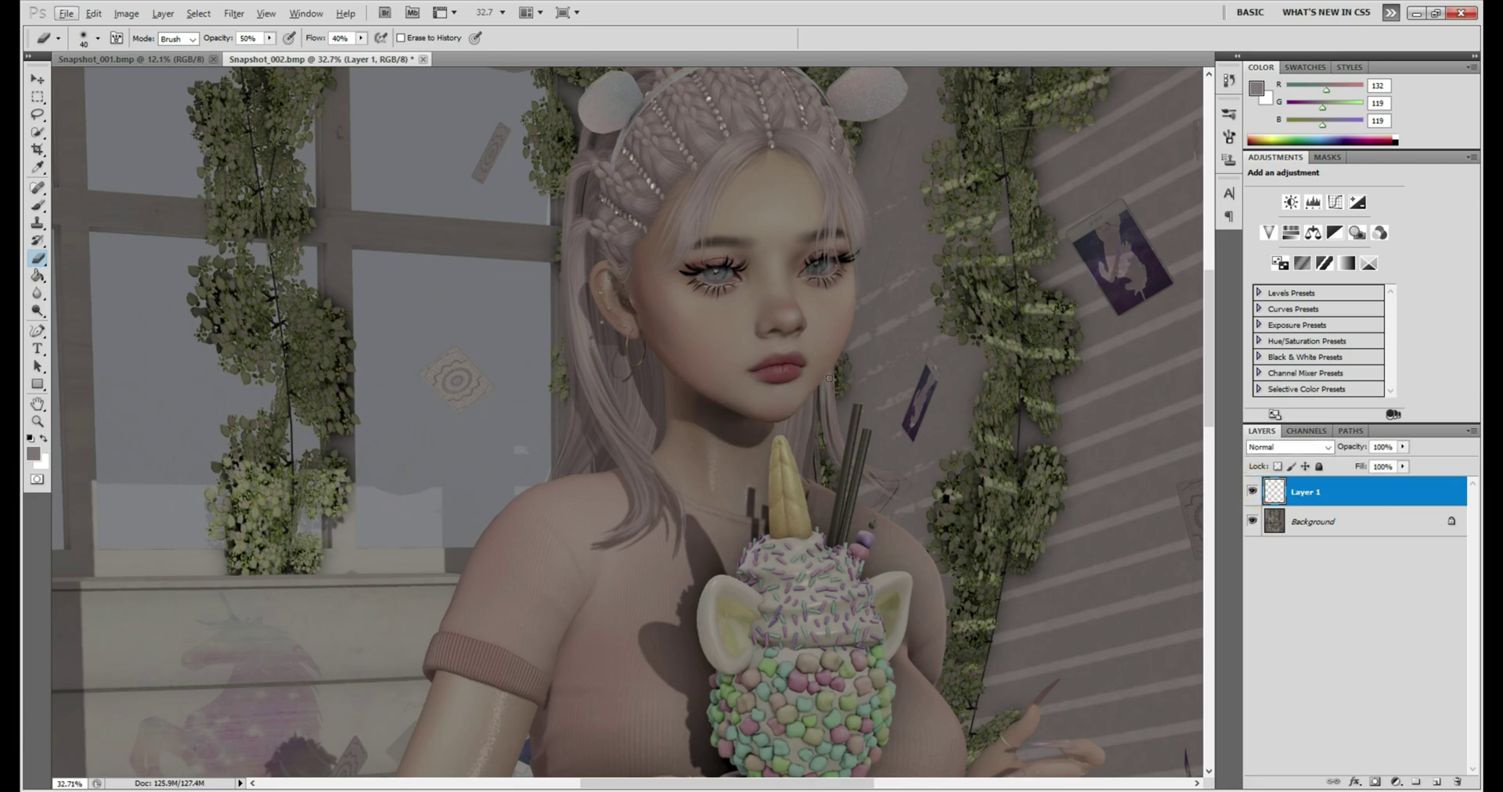
scroll(751, 389, "down", 2)
scroll(755, 389, "up", 4)
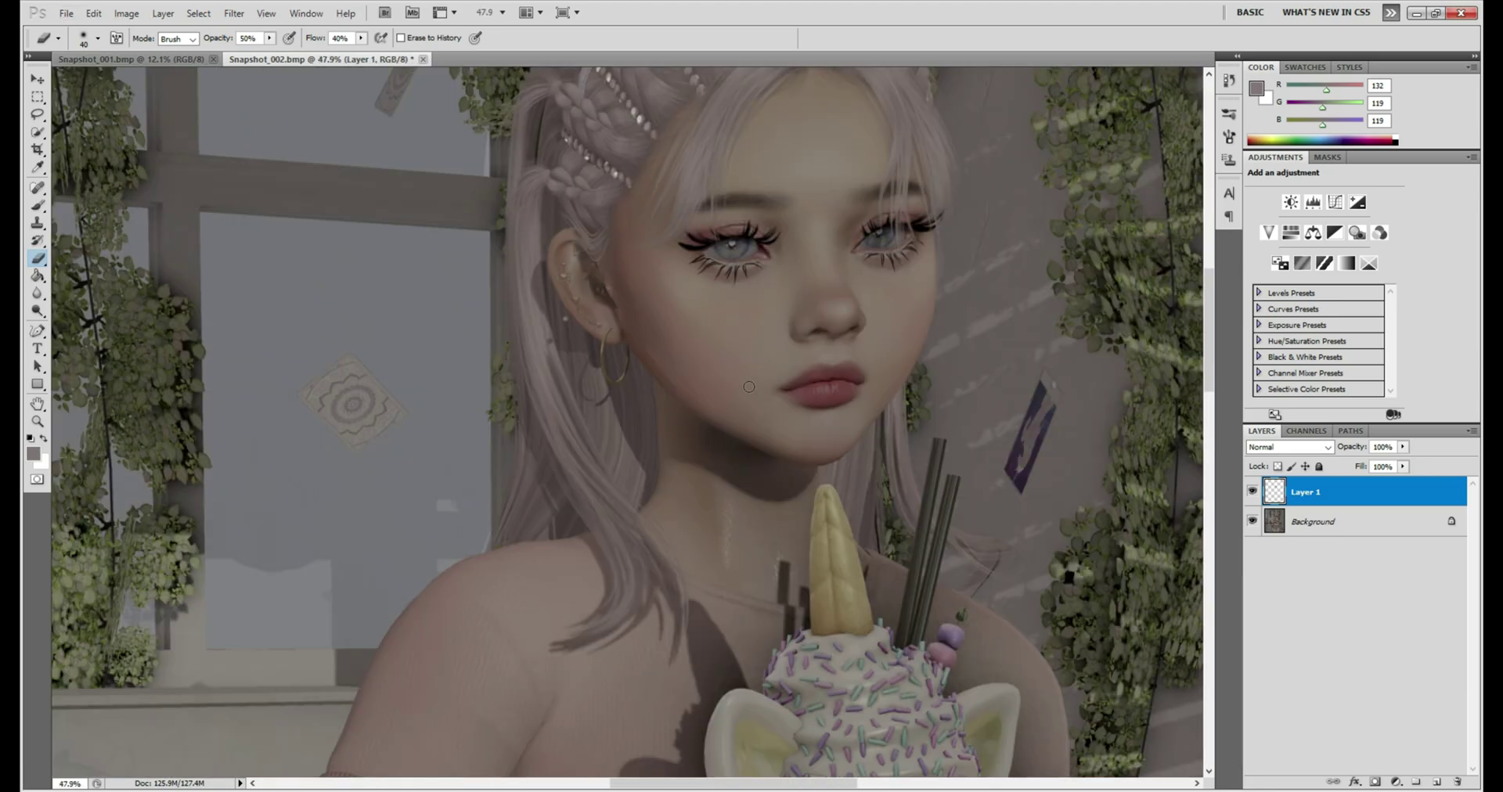
scroll(750, 386, "down", 2)
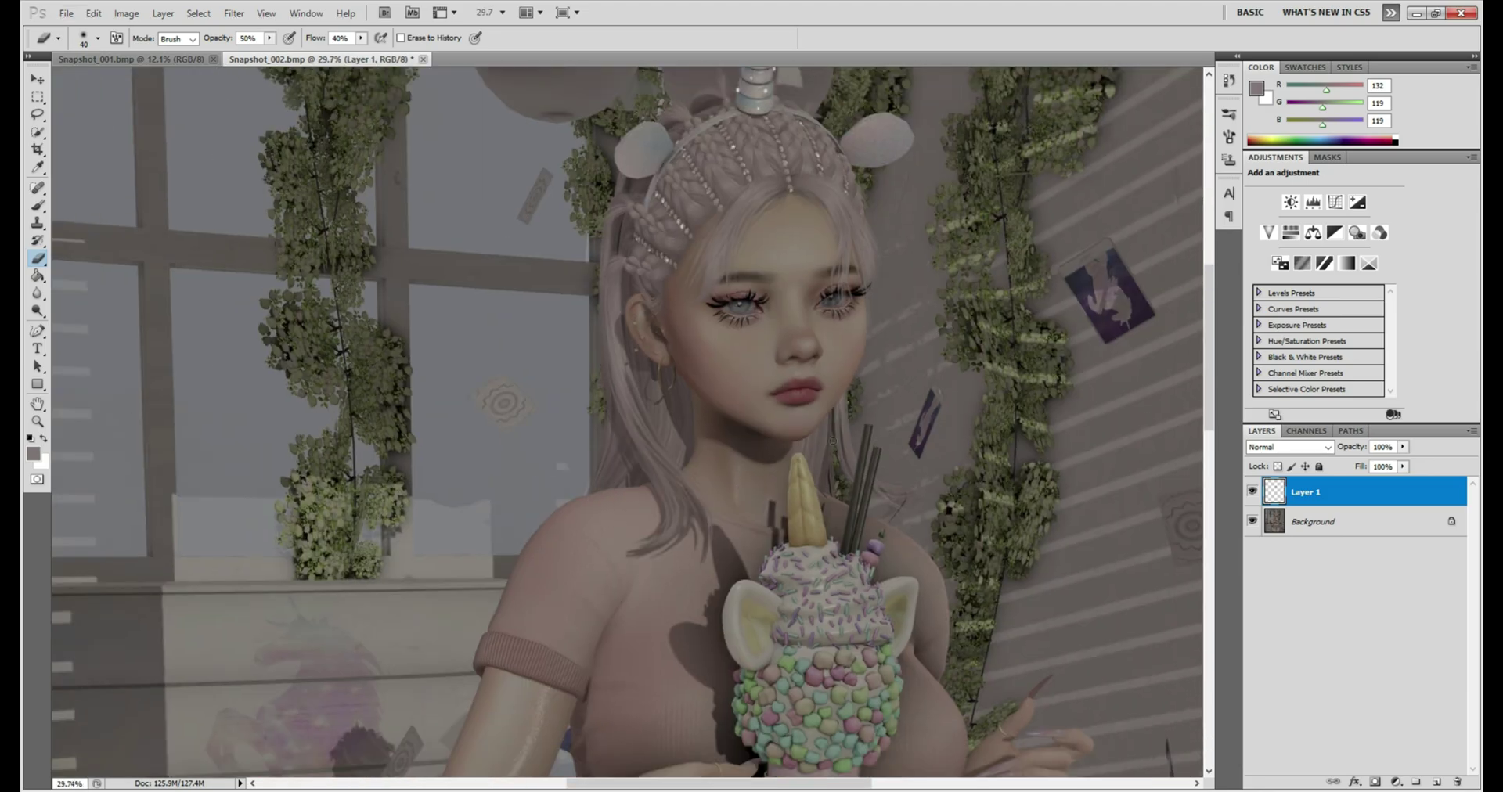